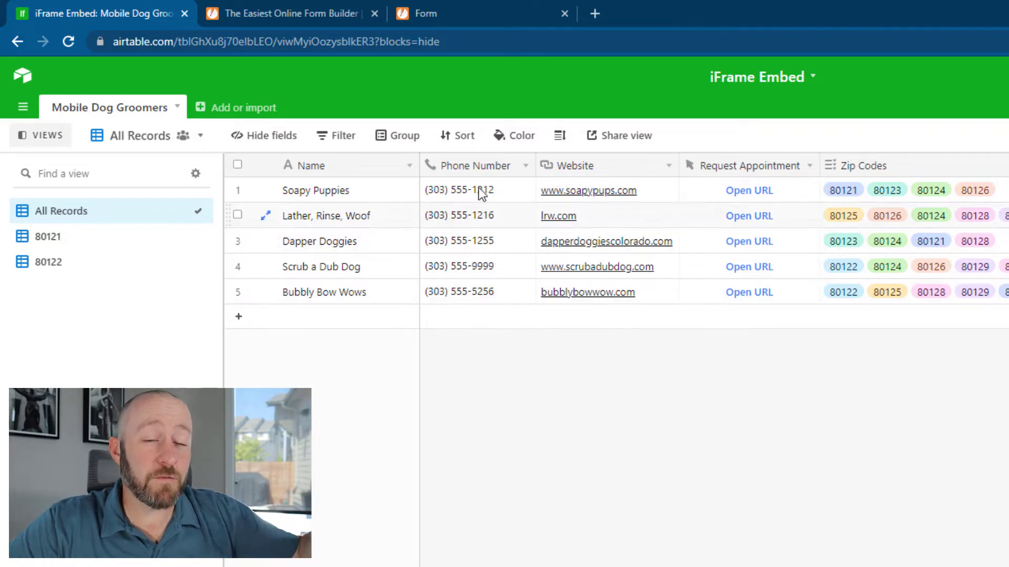
Check the Request Appointment field settings and the 80121 and 80122 view zip filters.
double_click(729, 165)
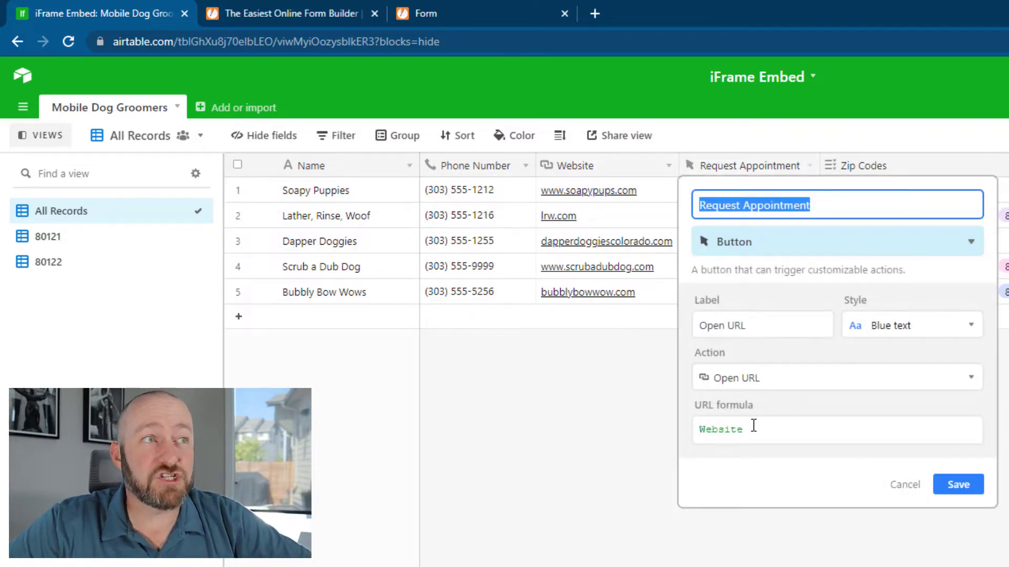
click(909, 486)
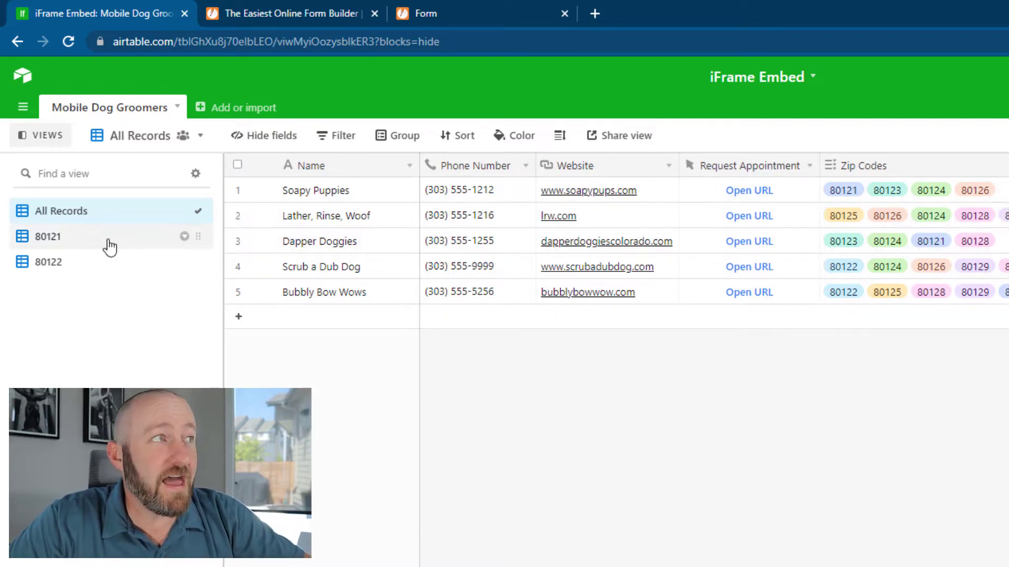
mouse_move(47, 236)
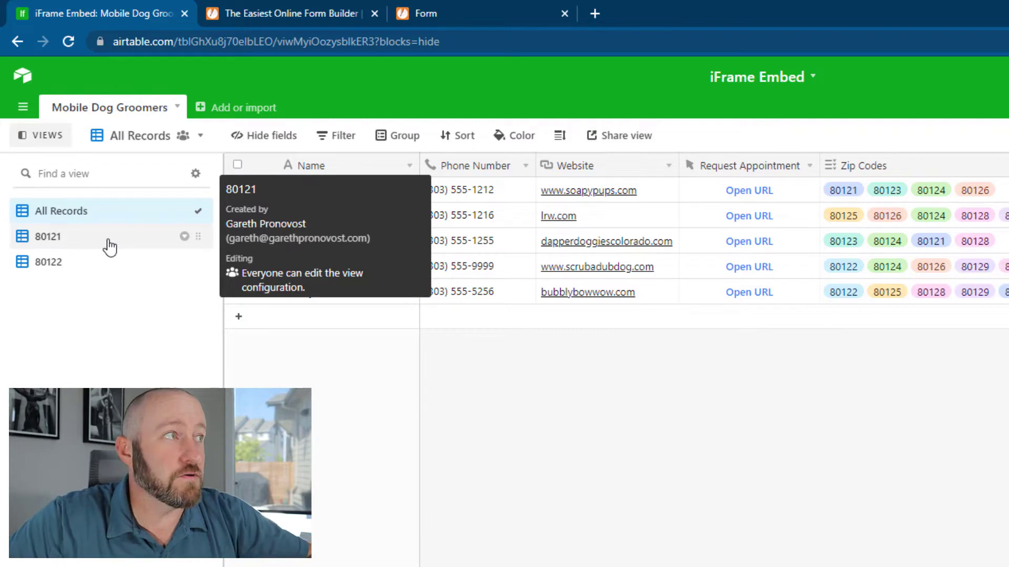
click(110, 246)
click(344, 137)
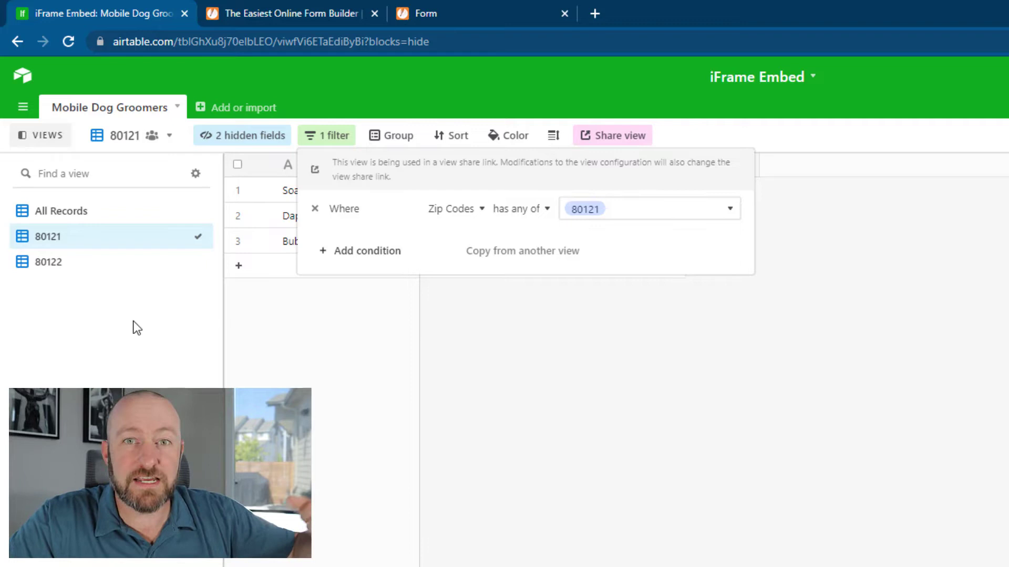
click(110, 299)
click(41, 266)
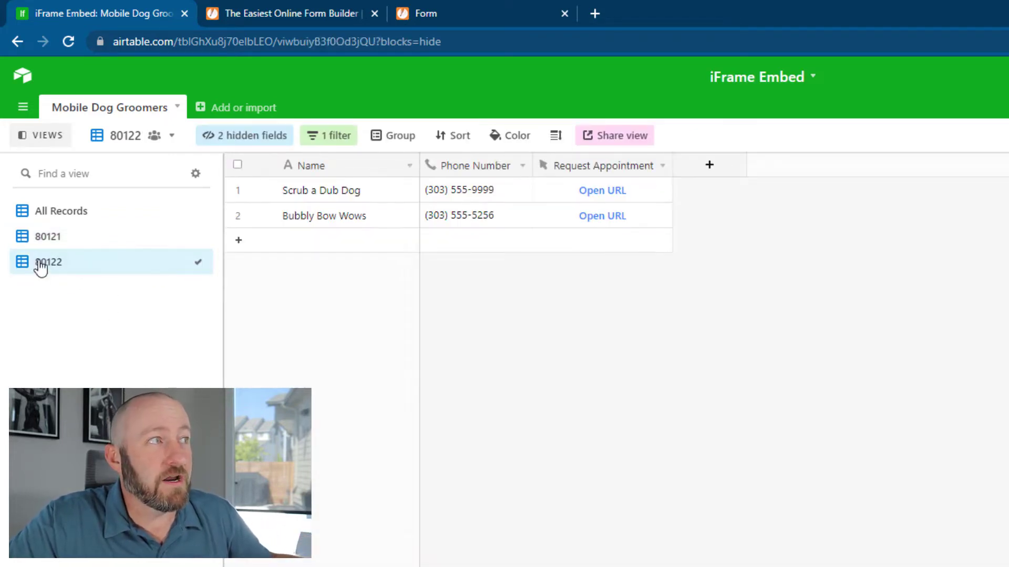
click(344, 134)
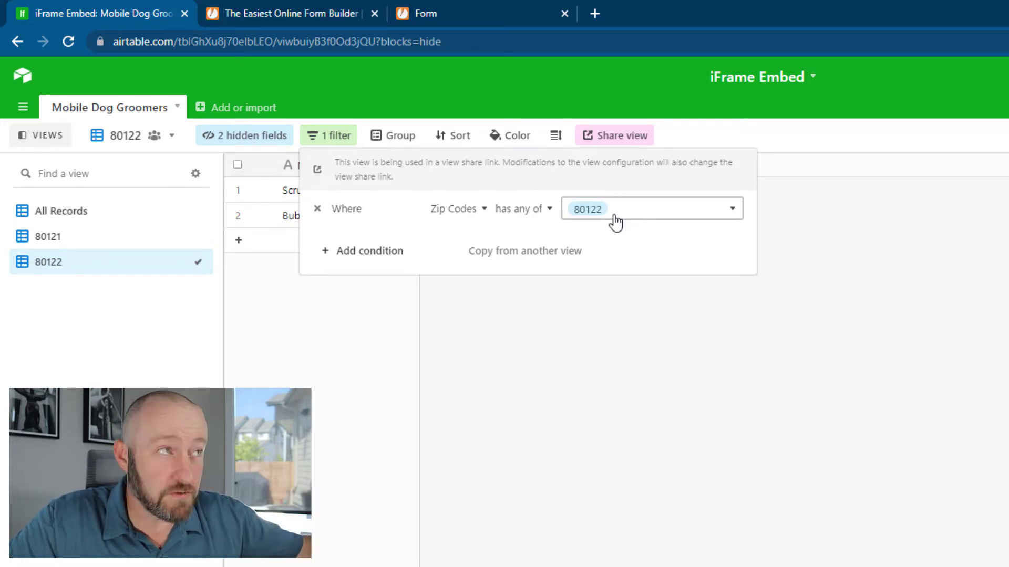
Duplicate the 80122 view as a new view named 80123.
click(175, 148)
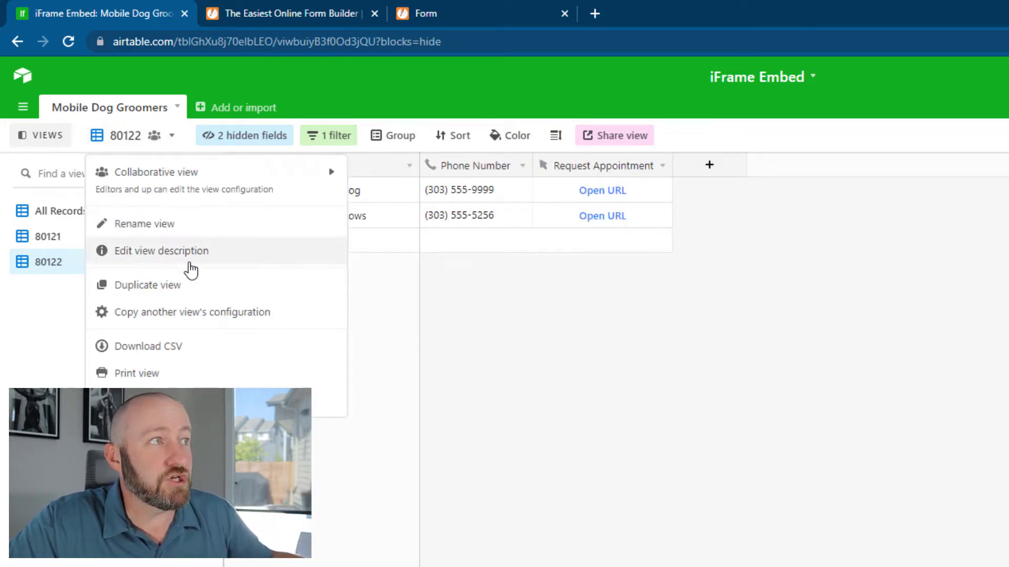
click(151, 286)
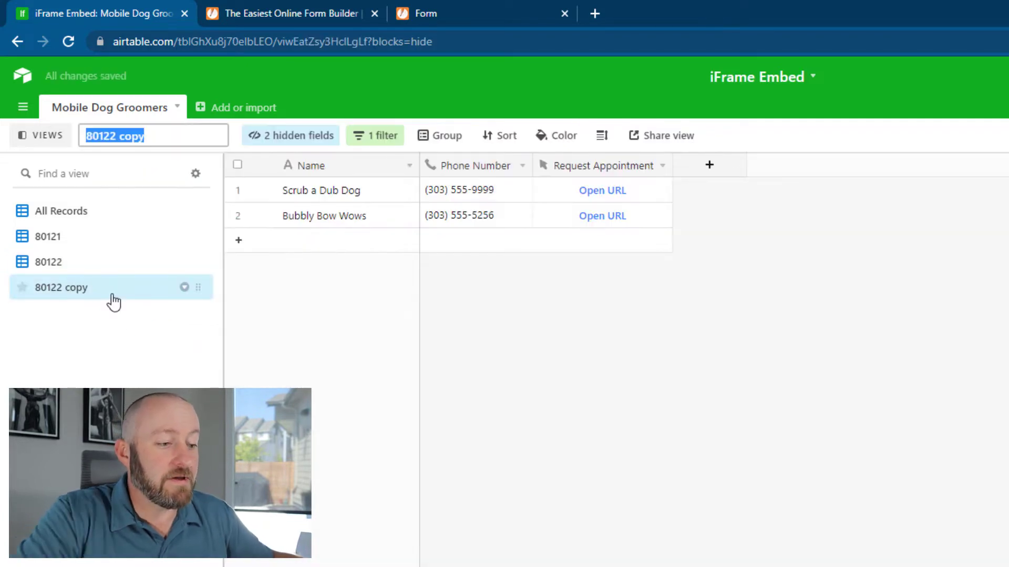
text(80123)
key(Return)
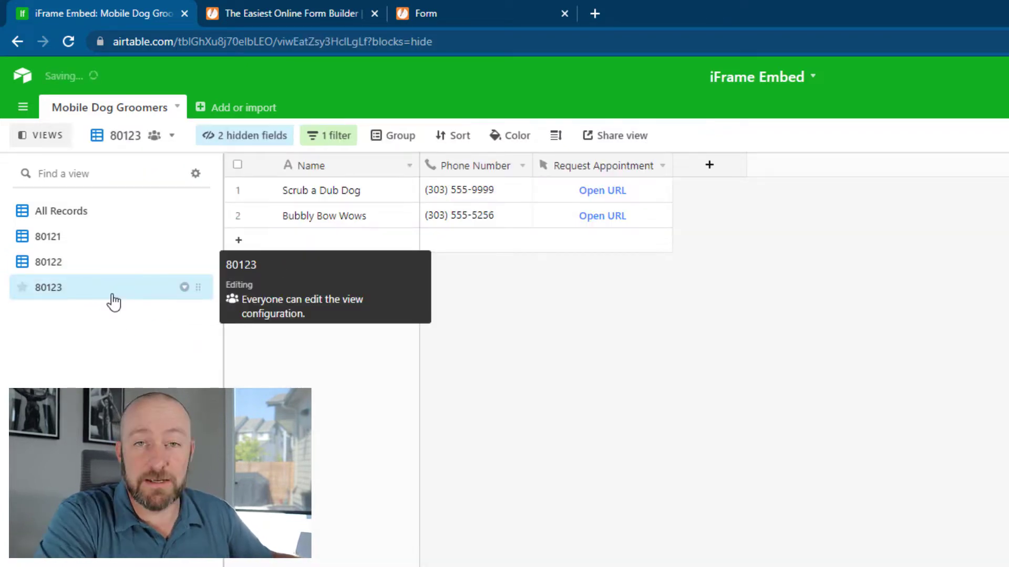
Change the new view's Zip Codes filter value to 80123.
click(331, 135)
click(591, 169)
click(609, 254)
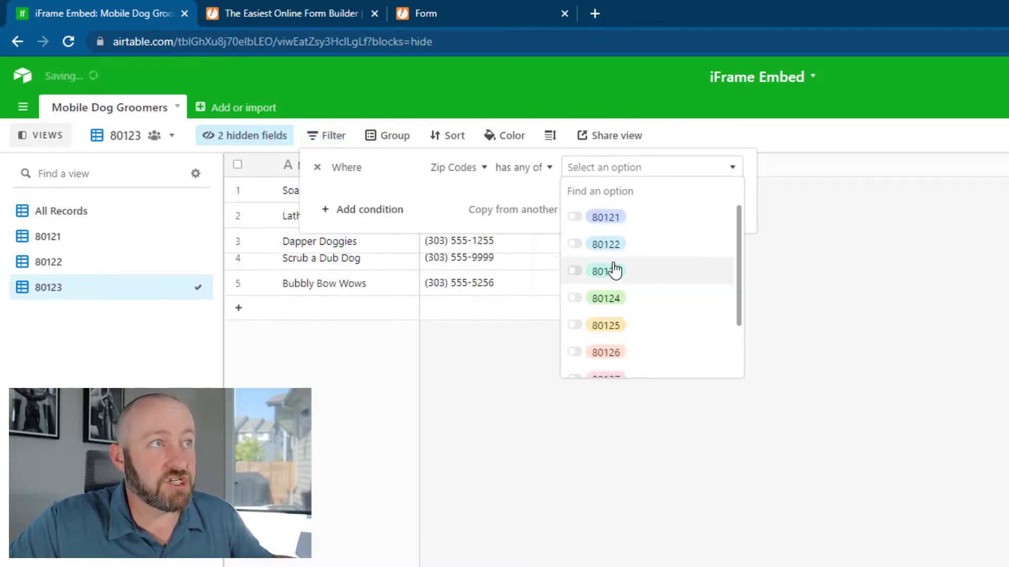
click(611, 271)
click(882, 423)
click(705, 507)
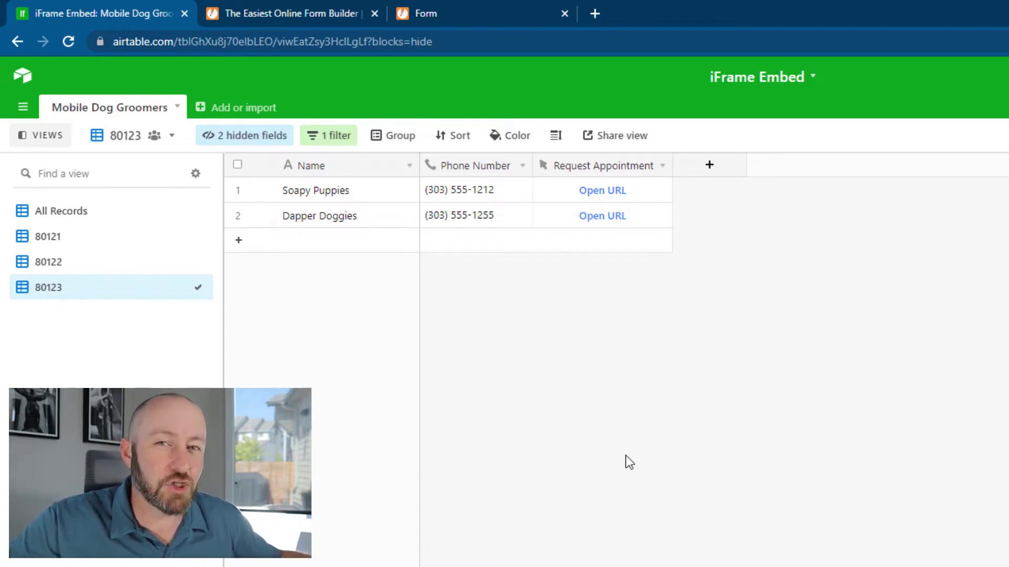
Switch to the JotForm builder to see Page 2, Mobile Groomers for 80121.
click(325, 19)
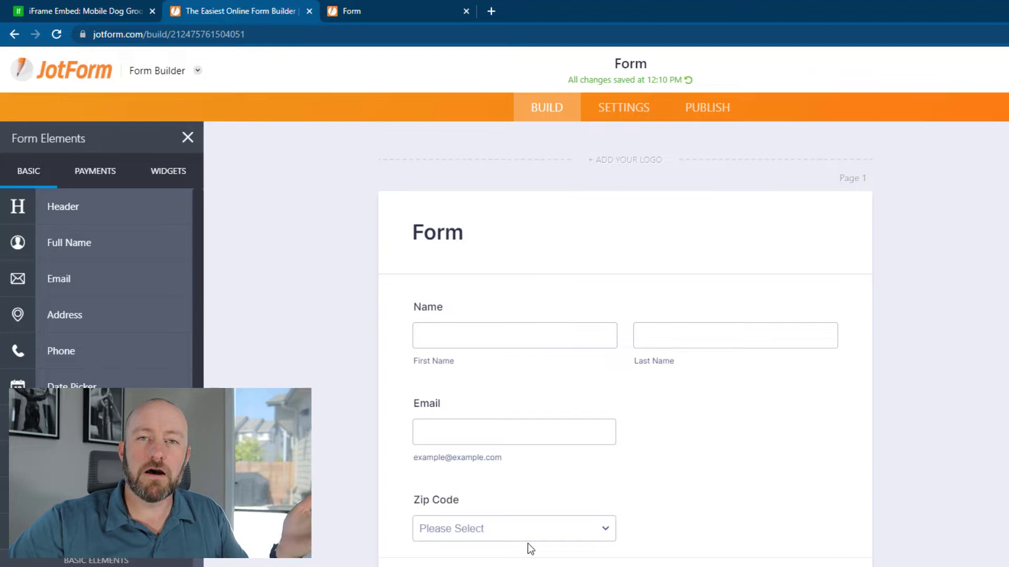
scroll(681, 508, down, 5)
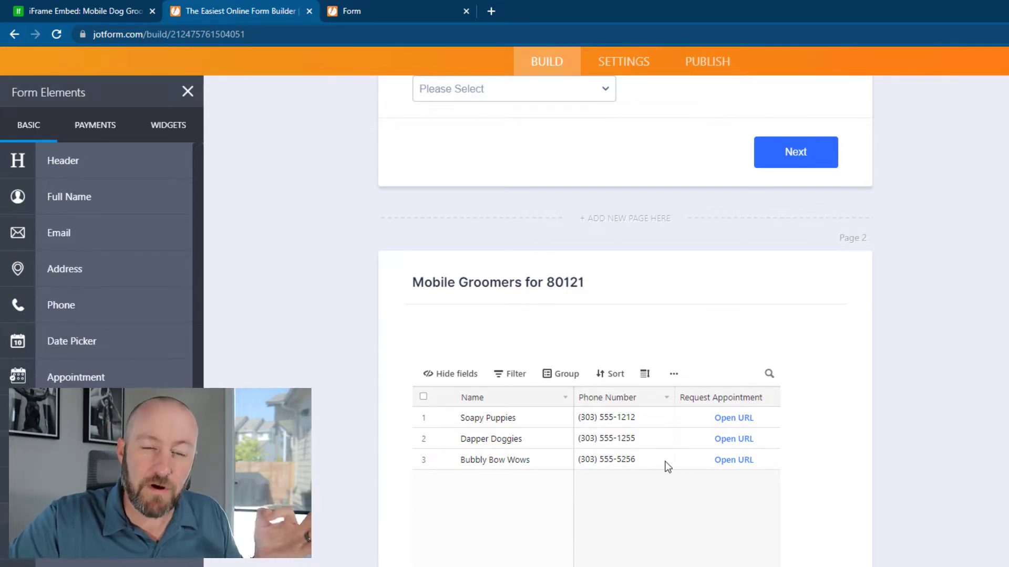
scroll(664, 466, down, 2)
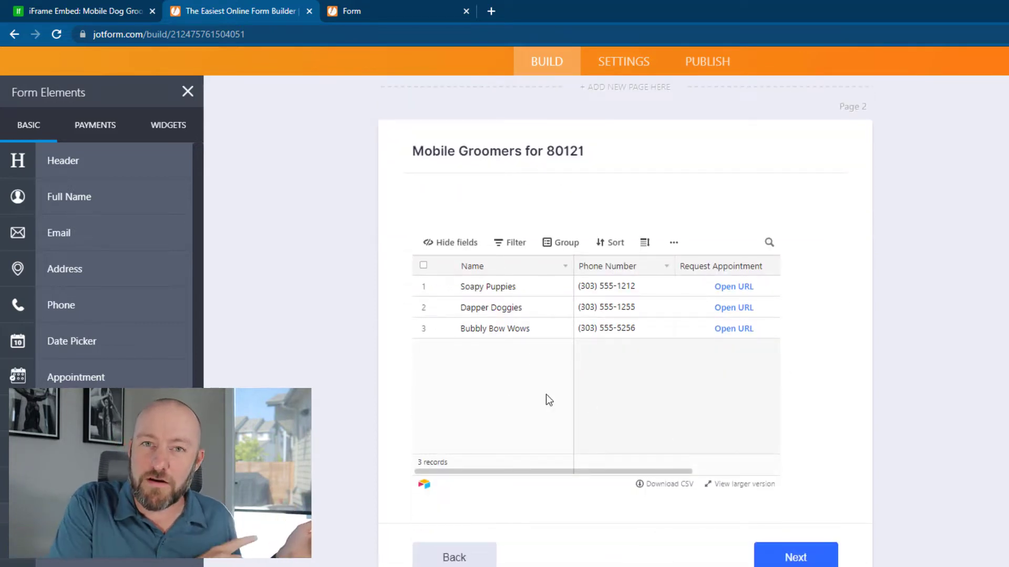
click(64, 10)
click(87, 201)
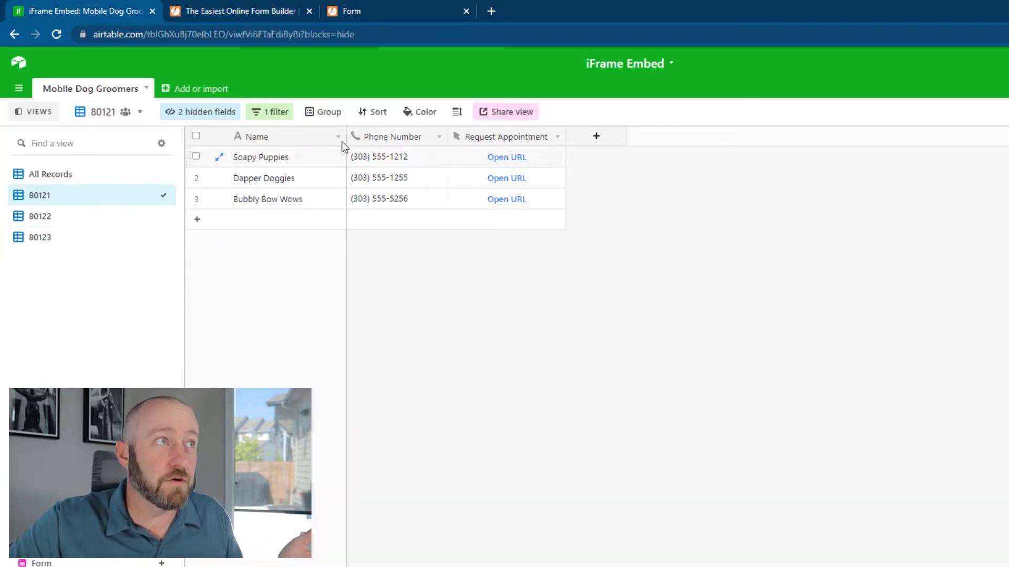
click(495, 112)
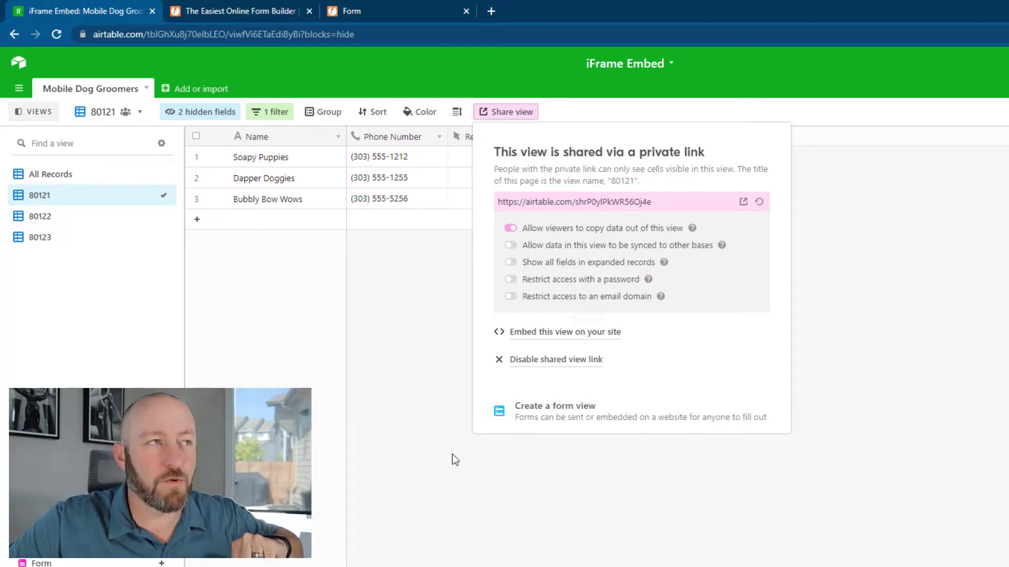
click(401, 424)
click(229, 11)
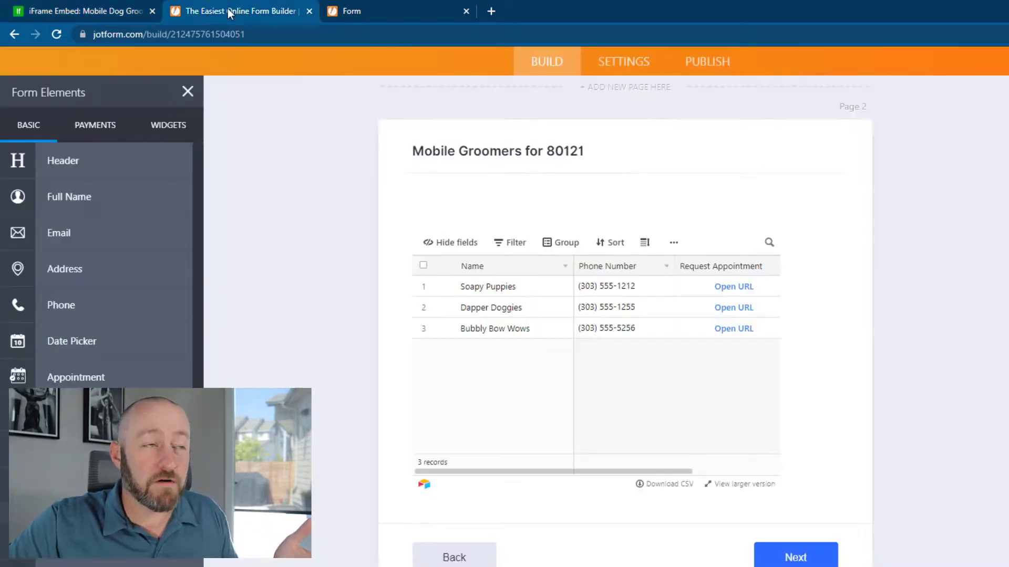
scroll(605, 370, down, 5)
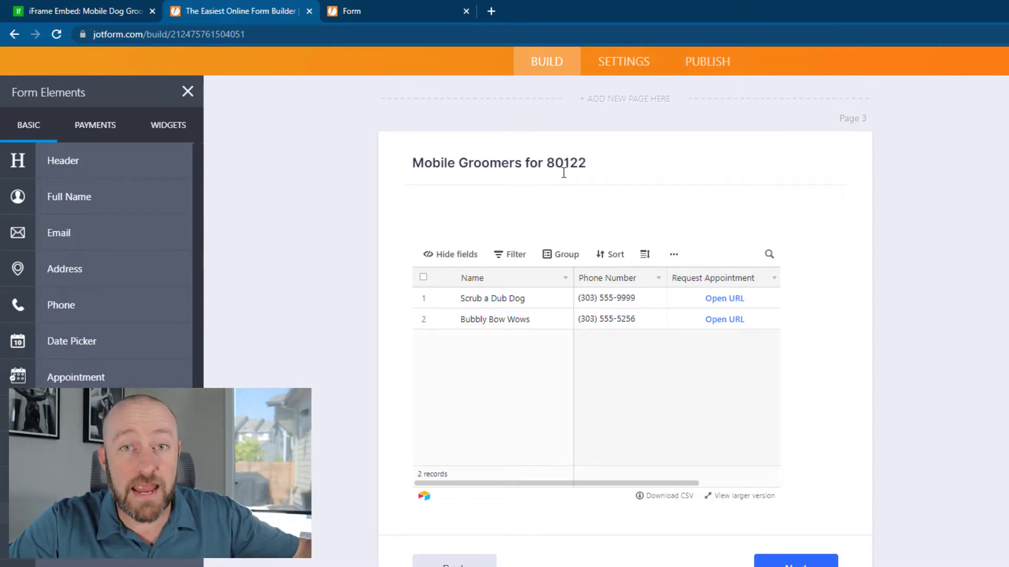
scroll(638, 340, down, 3)
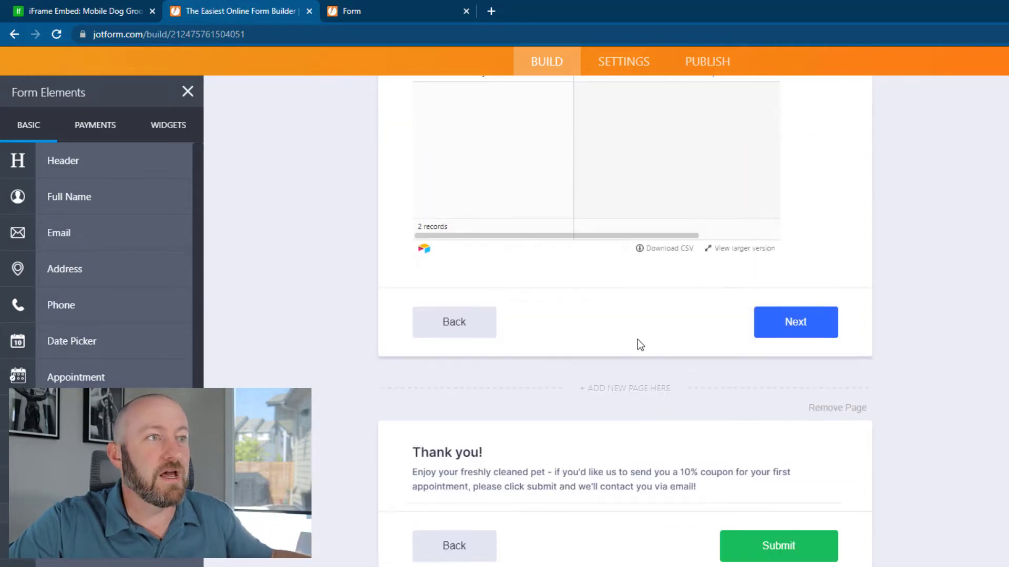
Insert a new page after the 80122 page and duplicate its Mobile Groomers heading.
click(625, 398)
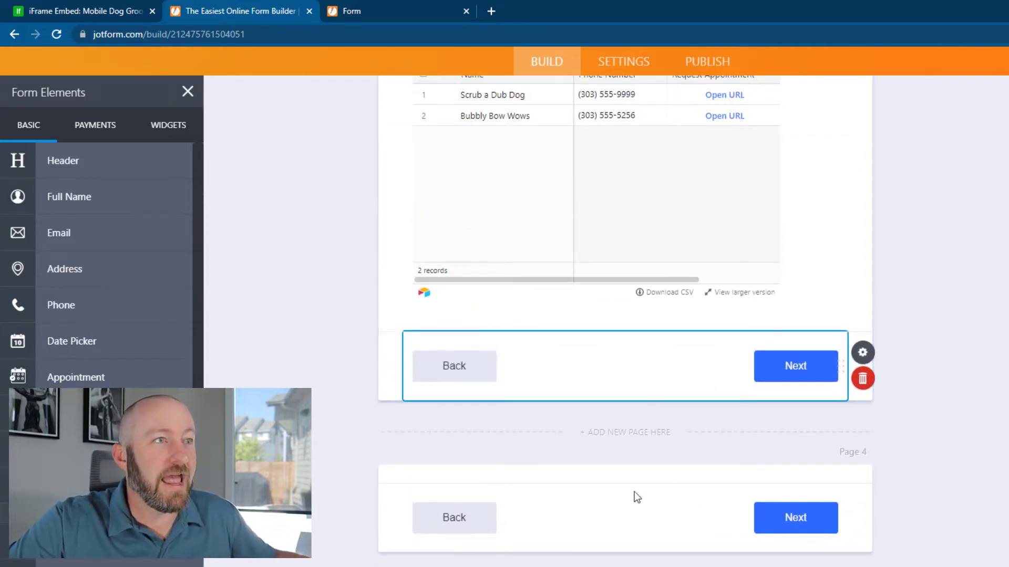
scroll(803, 362, up, 2)
scroll(771, 317, up, 2)
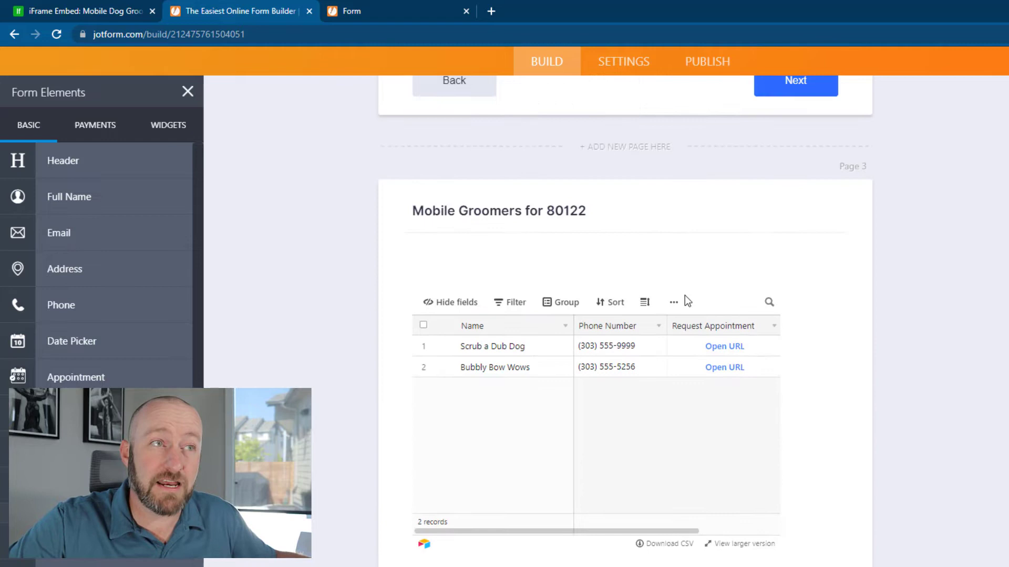
click(753, 233)
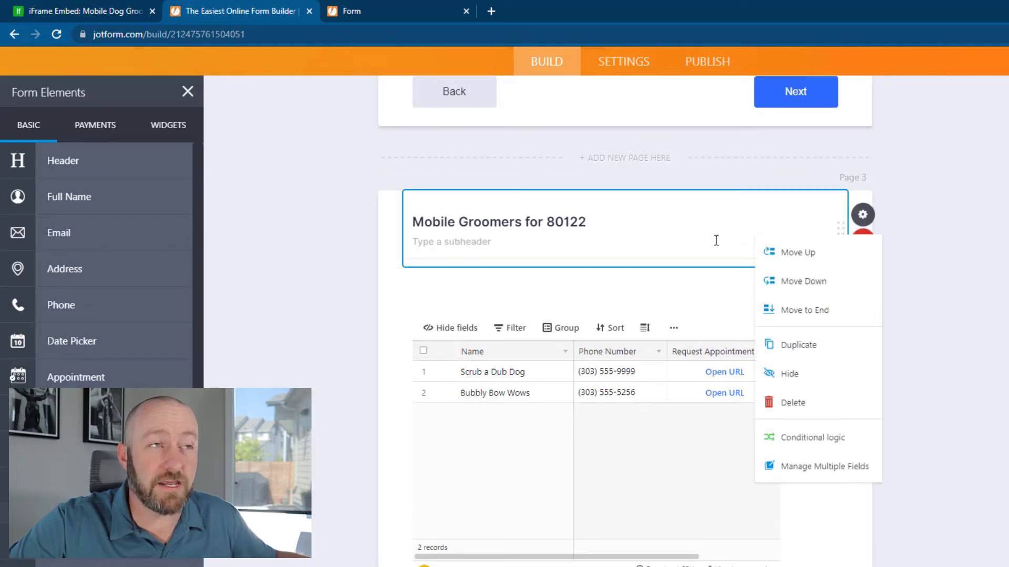
click(799, 345)
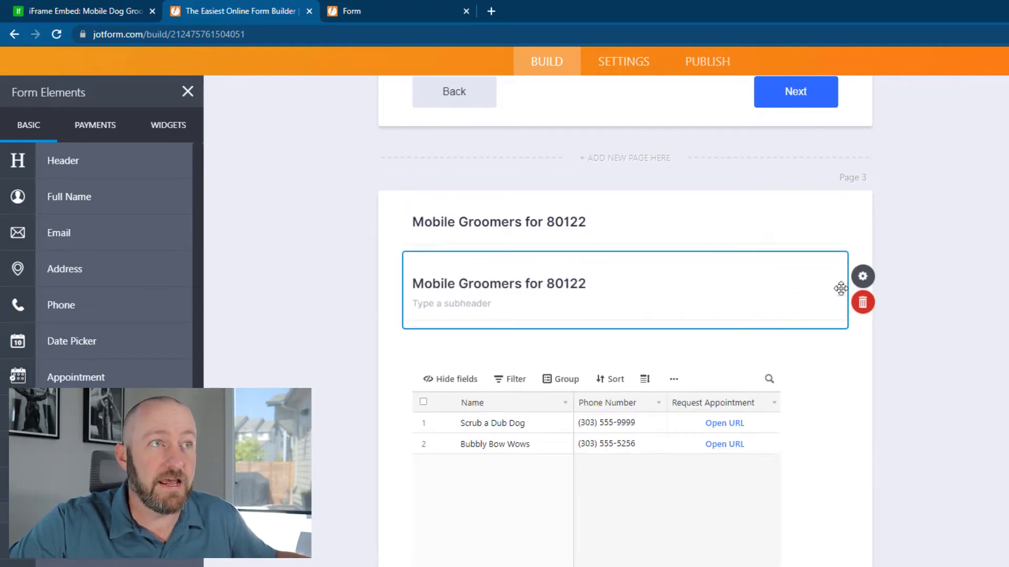
mouse_move(841, 289)
mouse_down()
mouse_move(819, 313)
mouse_move(819, 281)
mouse_up()
scroll(687, 276, up, 3)
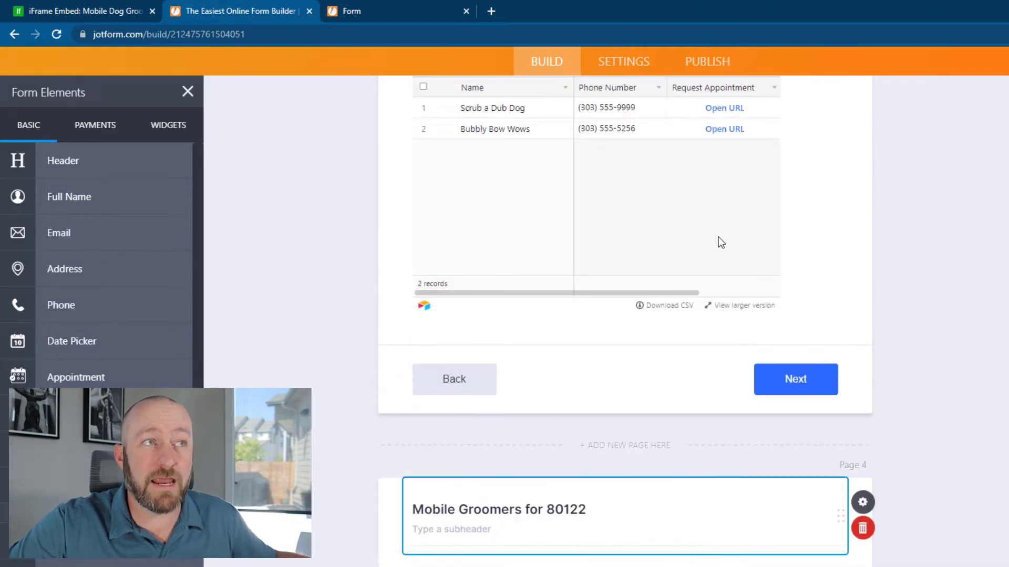
Move the embedded groomer table down onto the new page.
click(718, 242)
scroll(871, 276, up, 2)
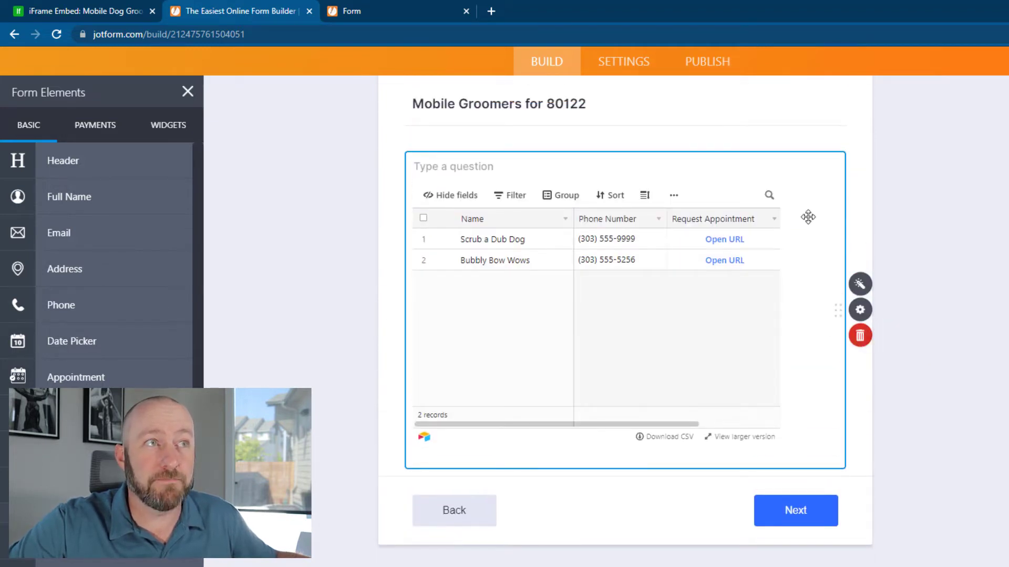
right_click(808, 217)
click(847, 263)
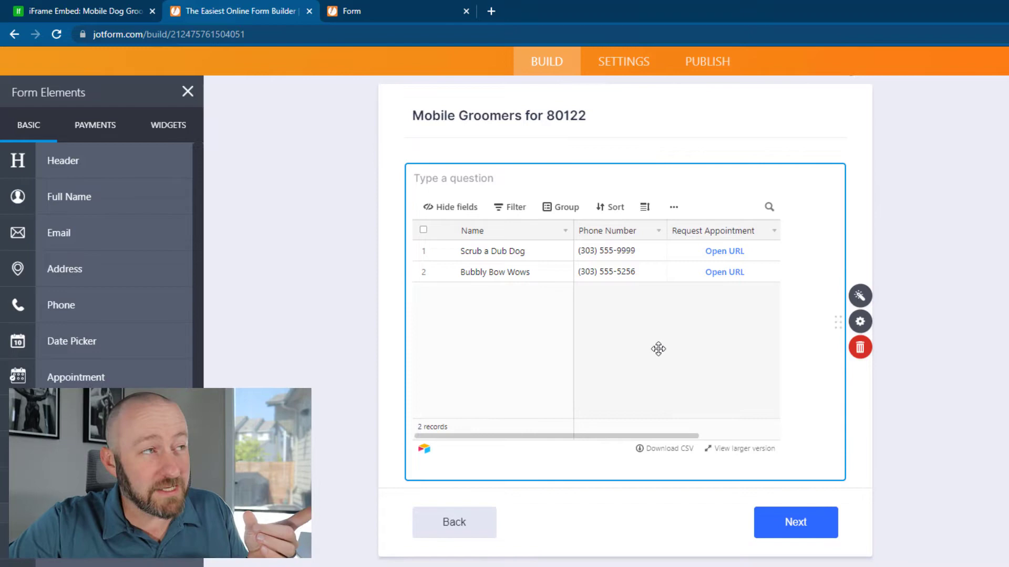
Add an Iframe Embed widget to page 4, found by searching widgets for 'ifra'.
click(170, 127)
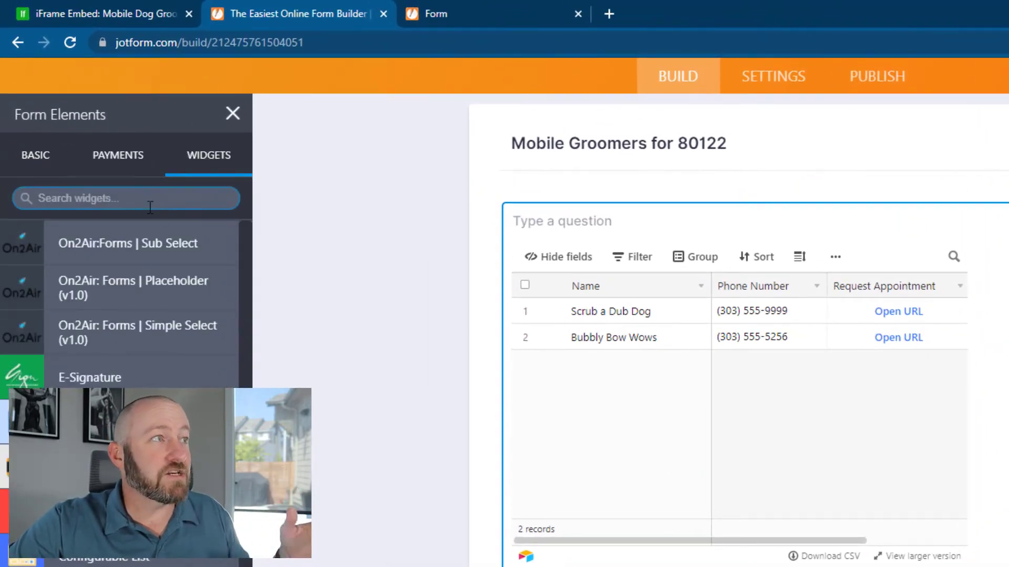
click(148, 204)
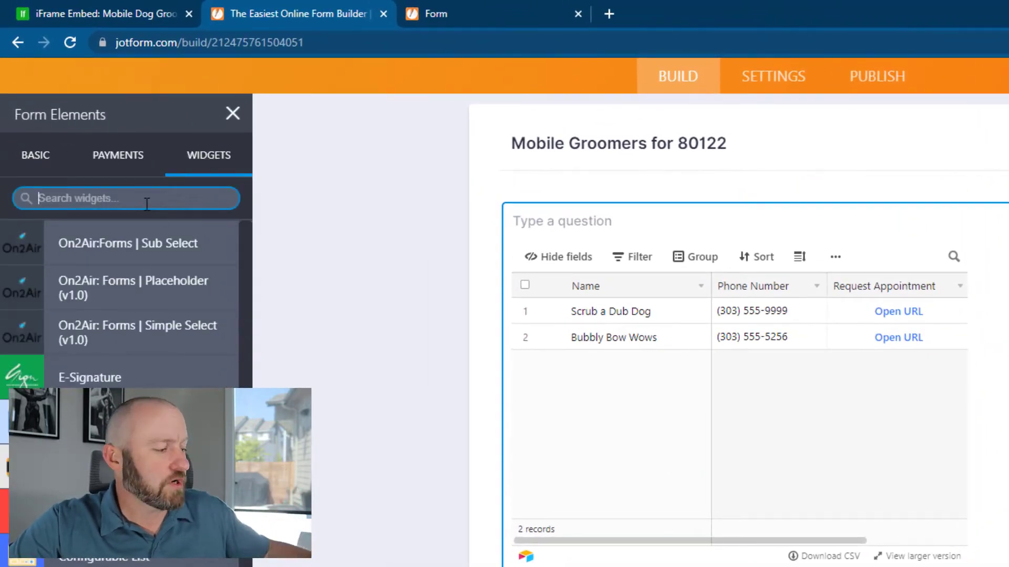
text(i)
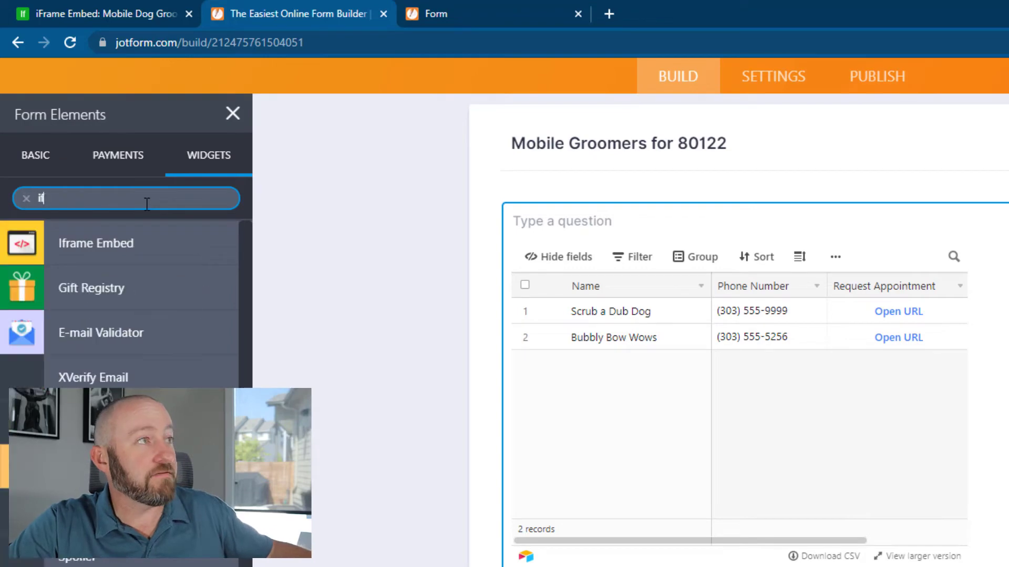
text(fra)
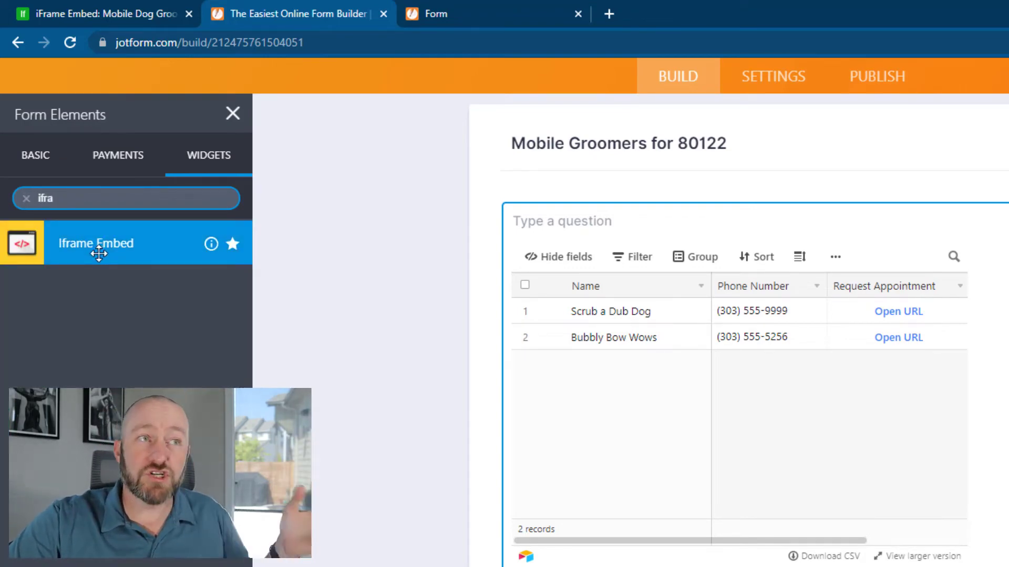
drag(99, 253, 850, 466)
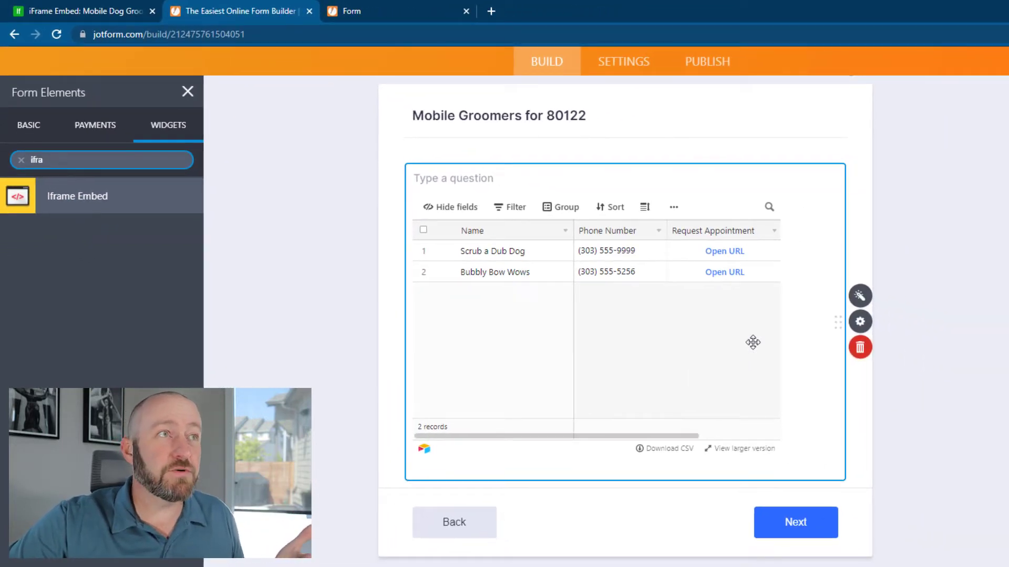
scroll(677, 388, up, 2)
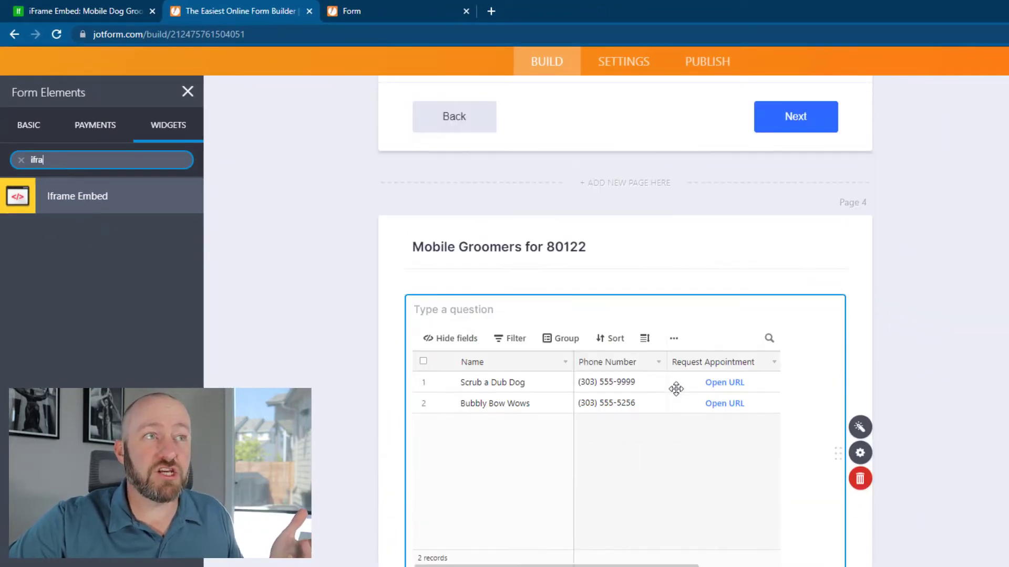
Retitle the page heading Mobile Groomers for 80123, then show Airtable's 80123 view.
click(584, 248)
text(3)
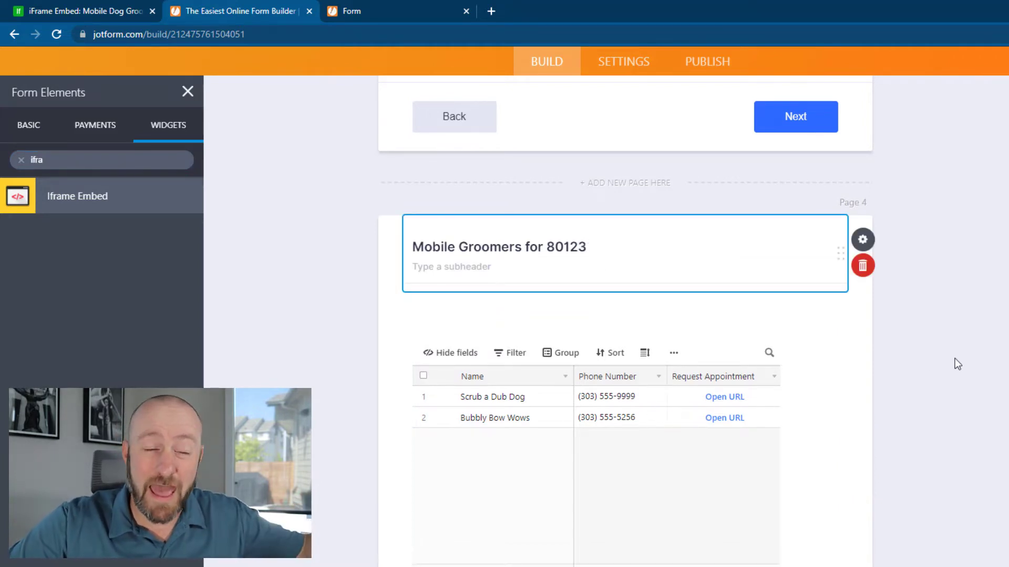
click(664, 459)
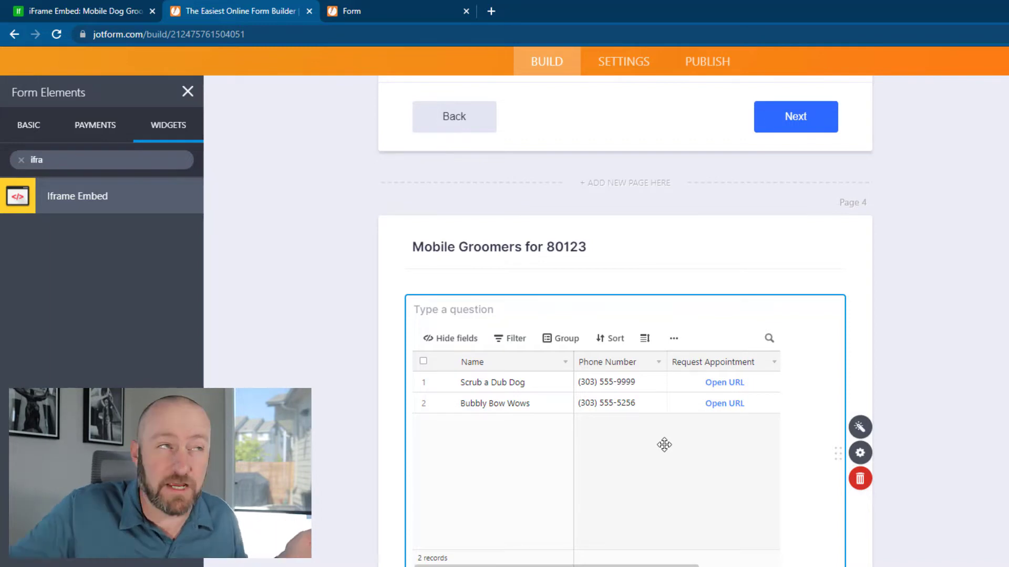
click(89, 6)
click(92, 233)
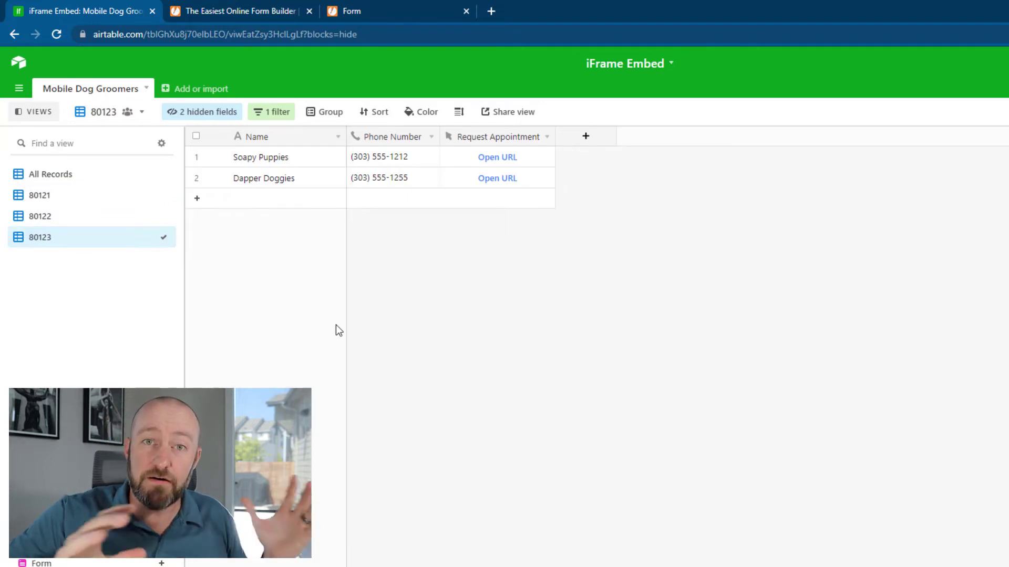
Confirm the 80123 filter and open the view's Embed this view on your site page.
click(275, 113)
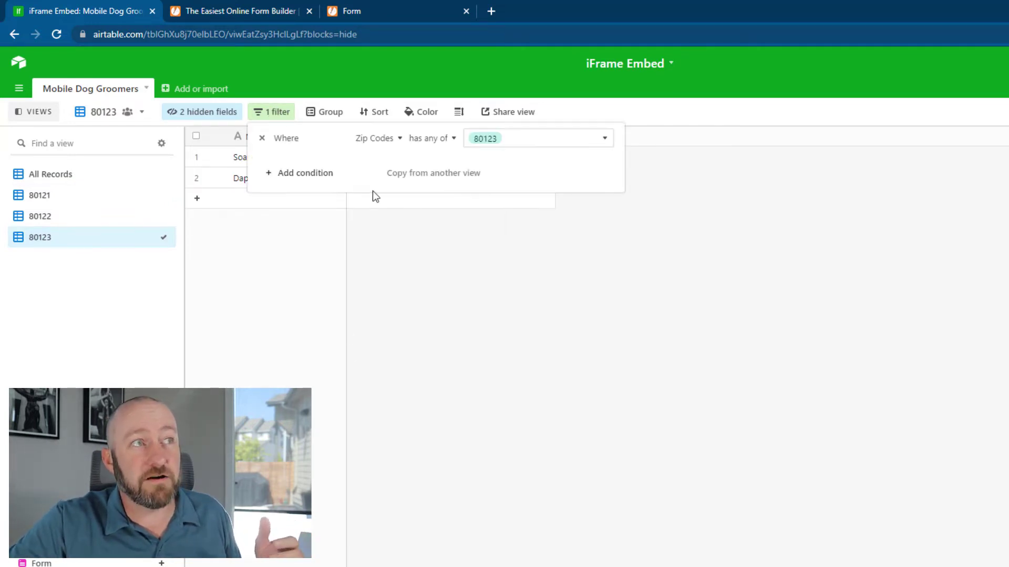
click(601, 328)
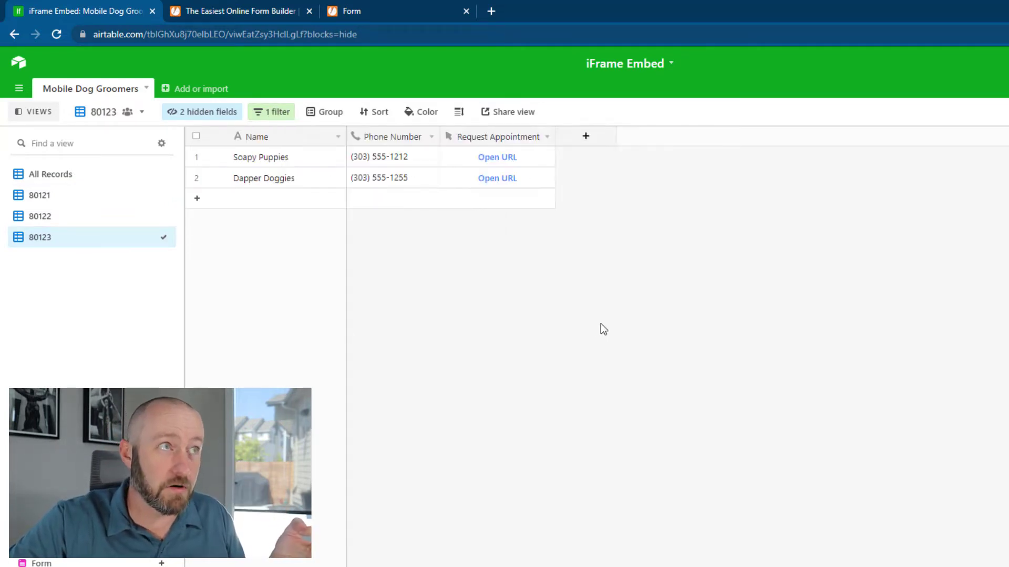
click(505, 117)
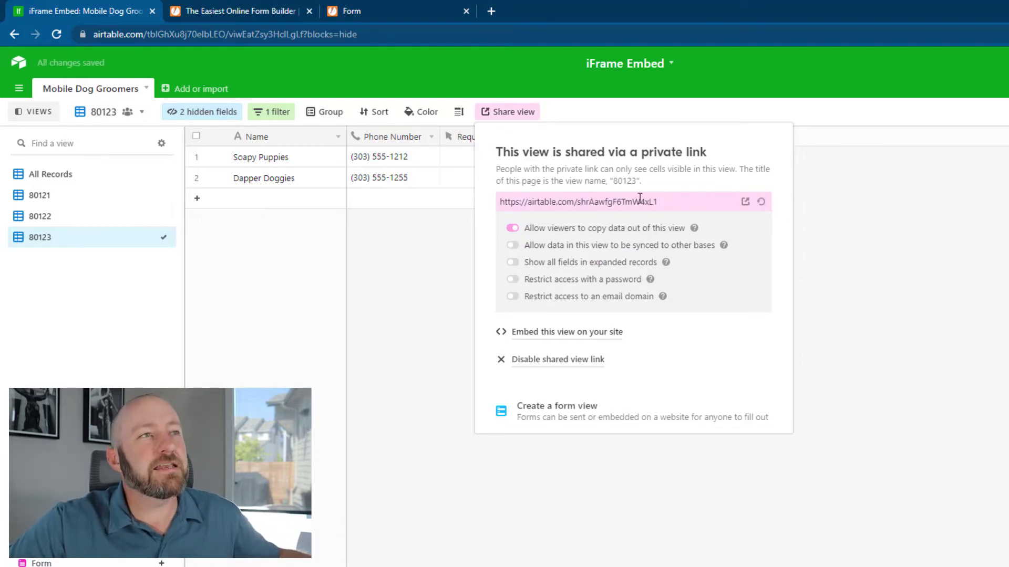
click(529, 206)
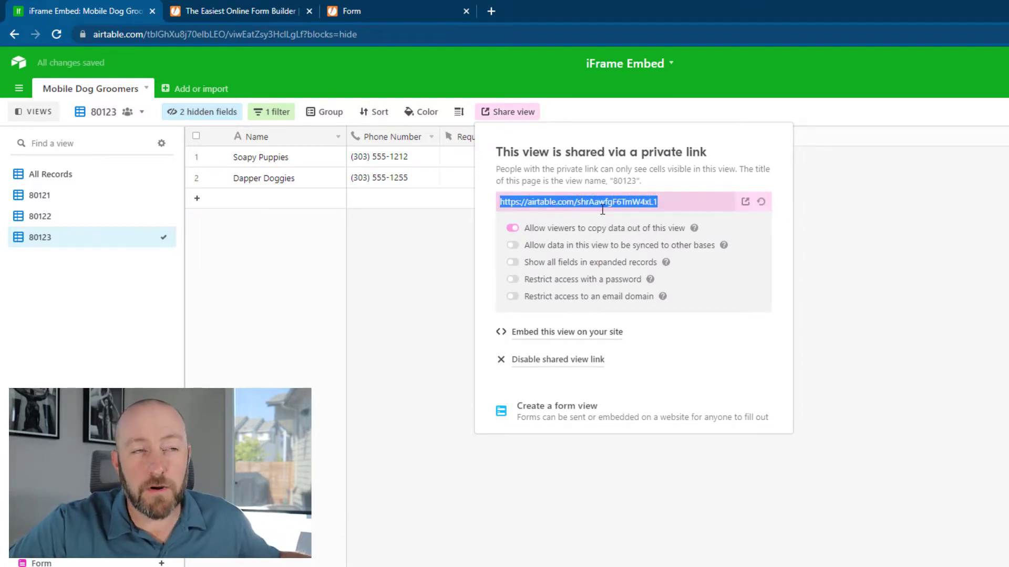
click(556, 334)
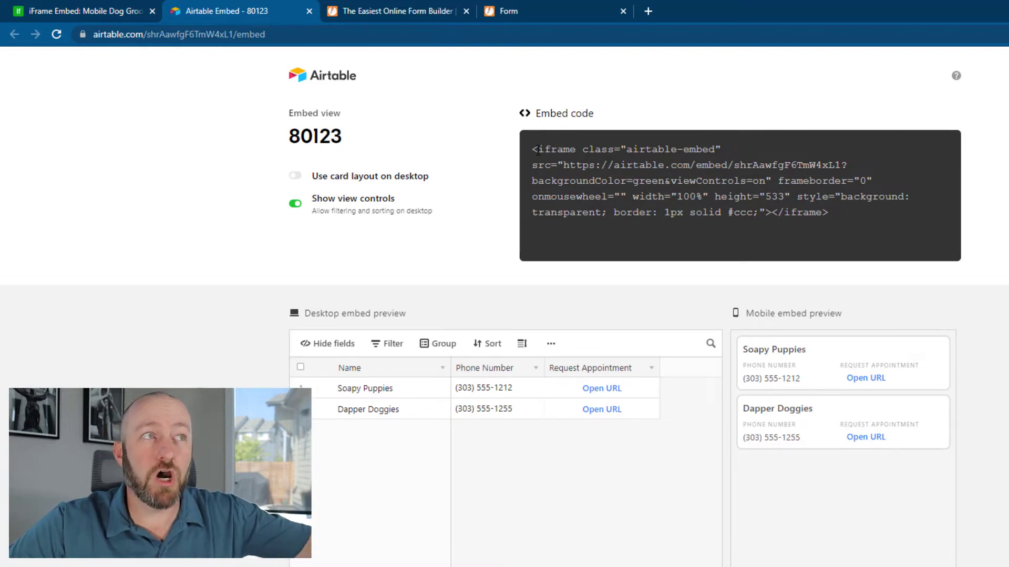
Copy only the src URL from the embed code and return to JotForm.
drag(640, 180, 569, 158)
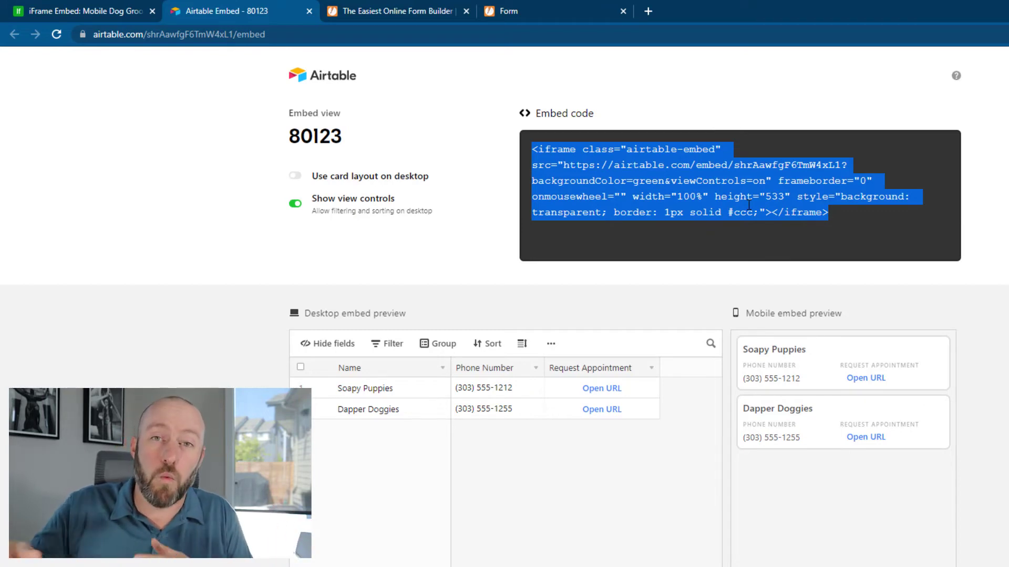
click(589, 161)
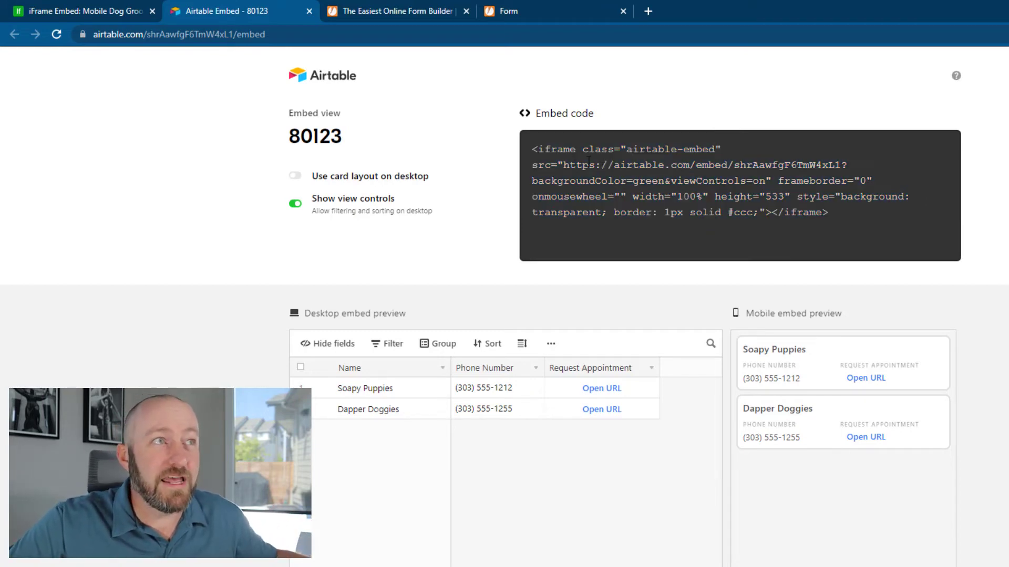
drag(565, 169, 764, 187)
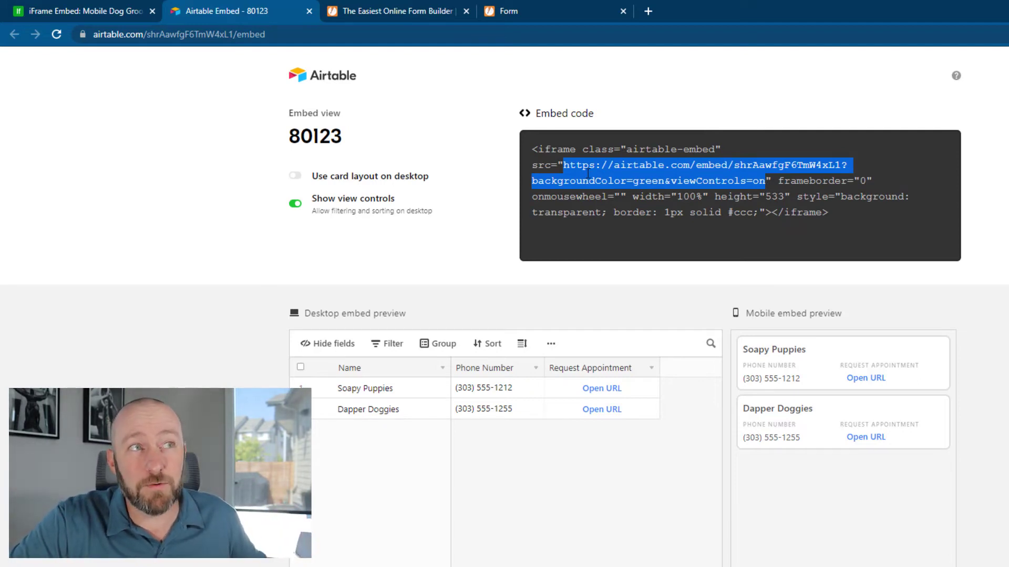
click(403, 11)
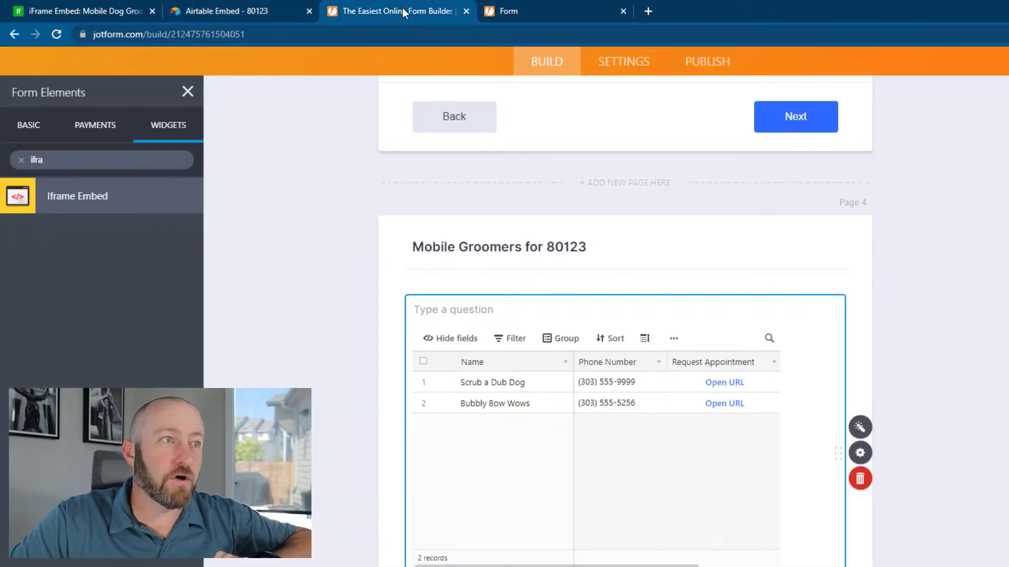
Paste the 80123 embed URL into the widget's Frame url and update the widget.
click(861, 431)
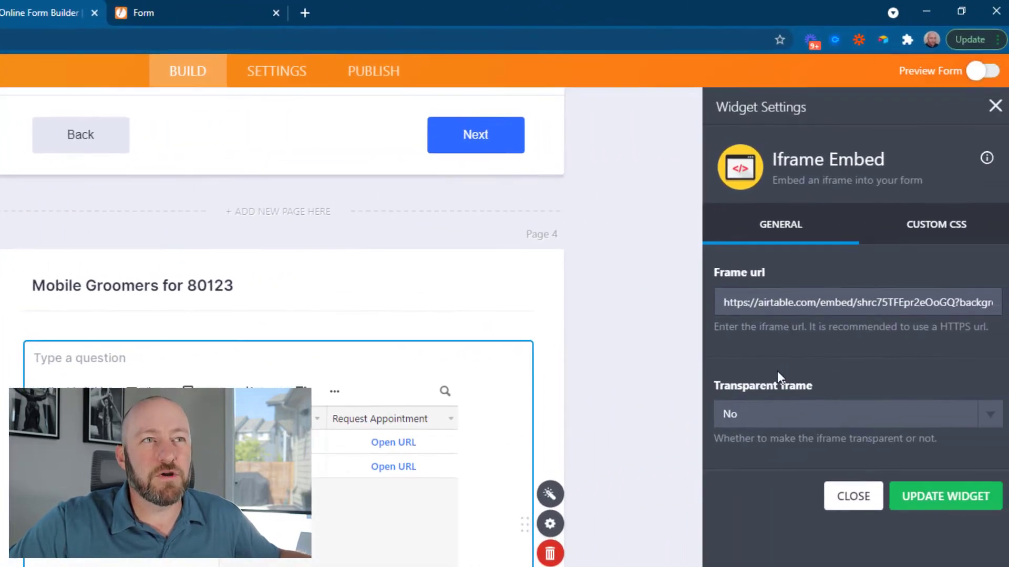
key(ctrl+v)
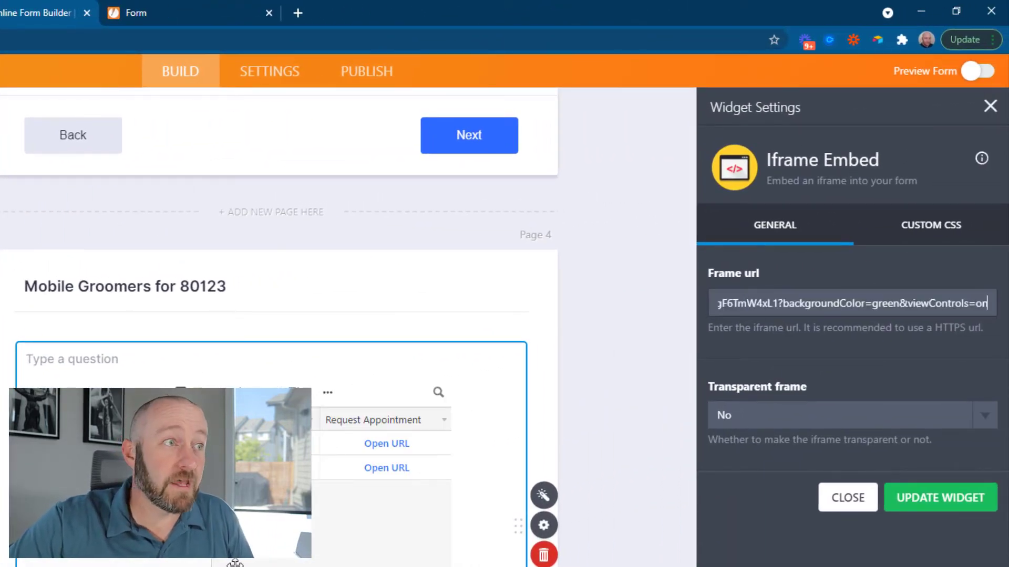
click(977, 507)
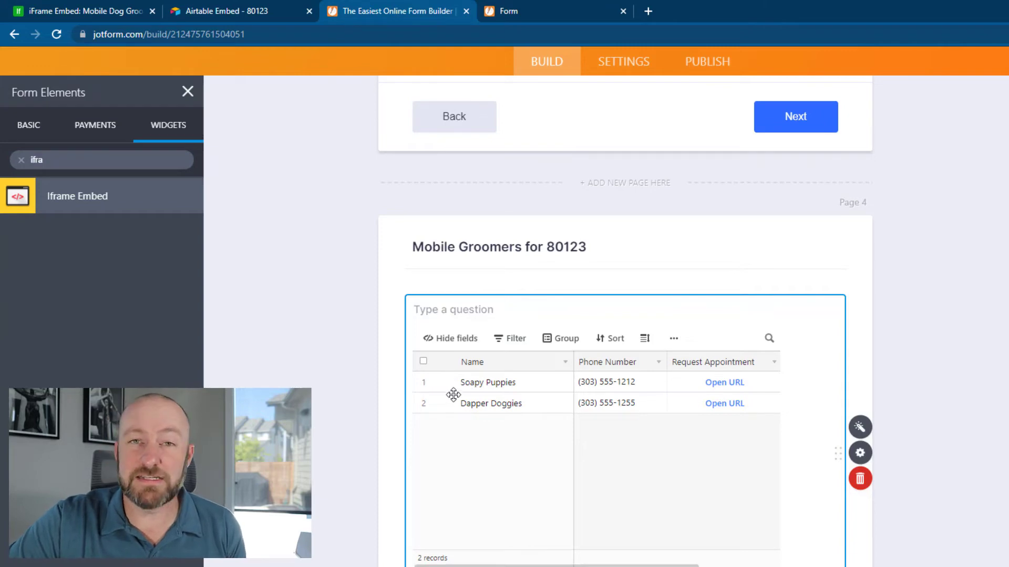
Close Airtable's sharing options and return to the JotForm builder.
click(80, 11)
click(332, 258)
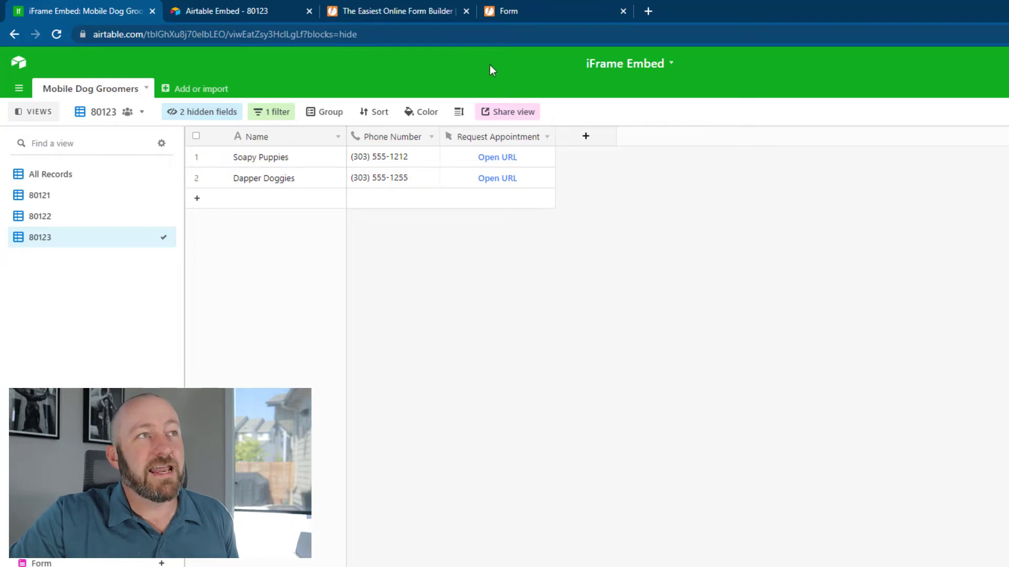
click(386, 15)
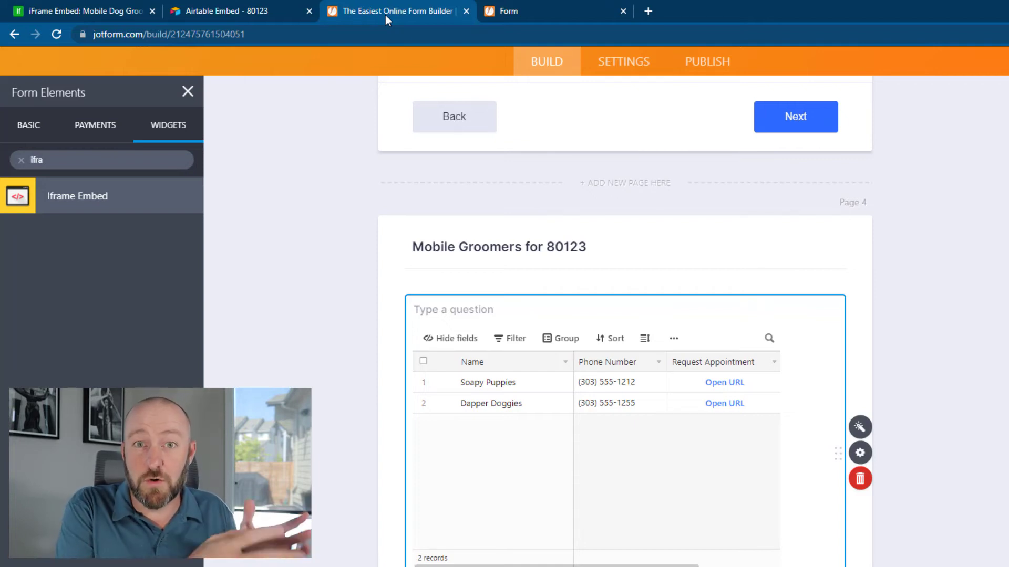
scroll(303, 363, up, 1)
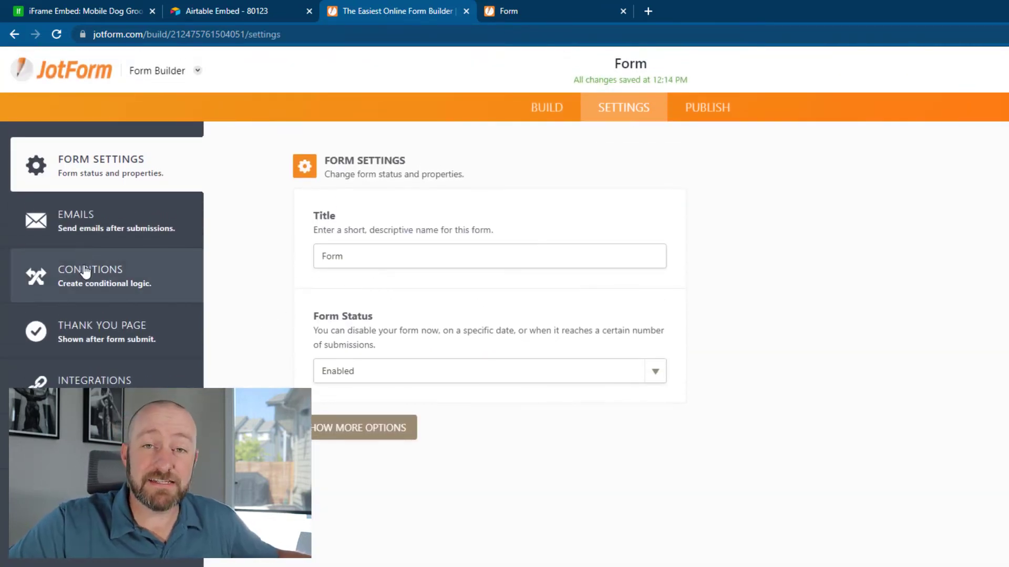
Save a condition: if Zip Code equals 80123, skip to Page 4 on Next.
click(85, 271)
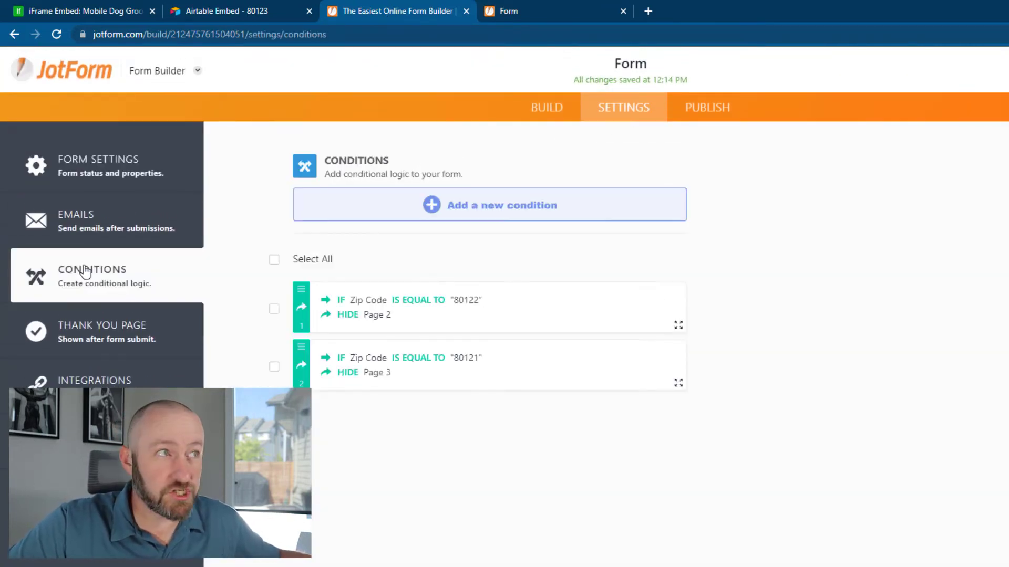
click(465, 215)
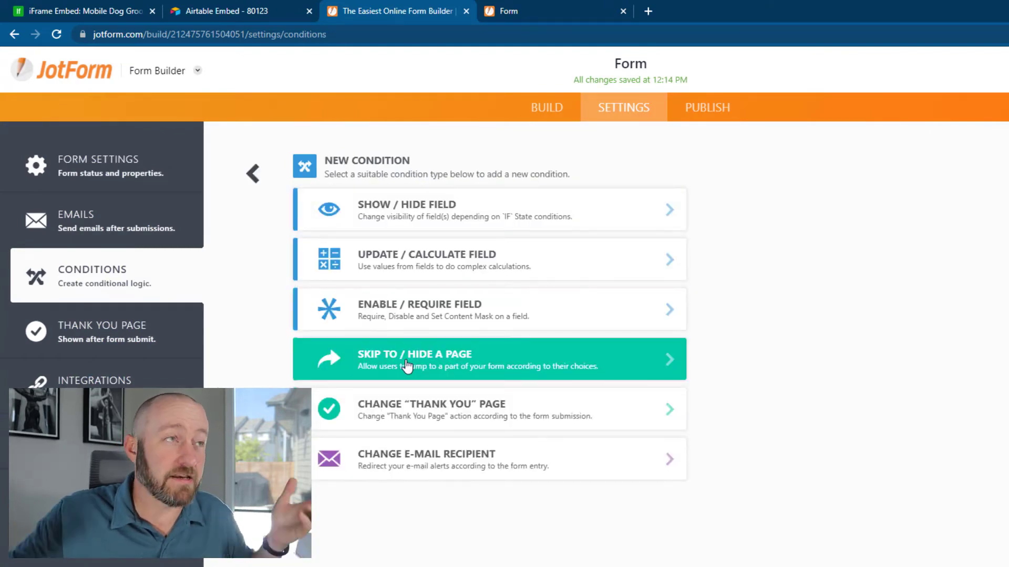
click(407, 367)
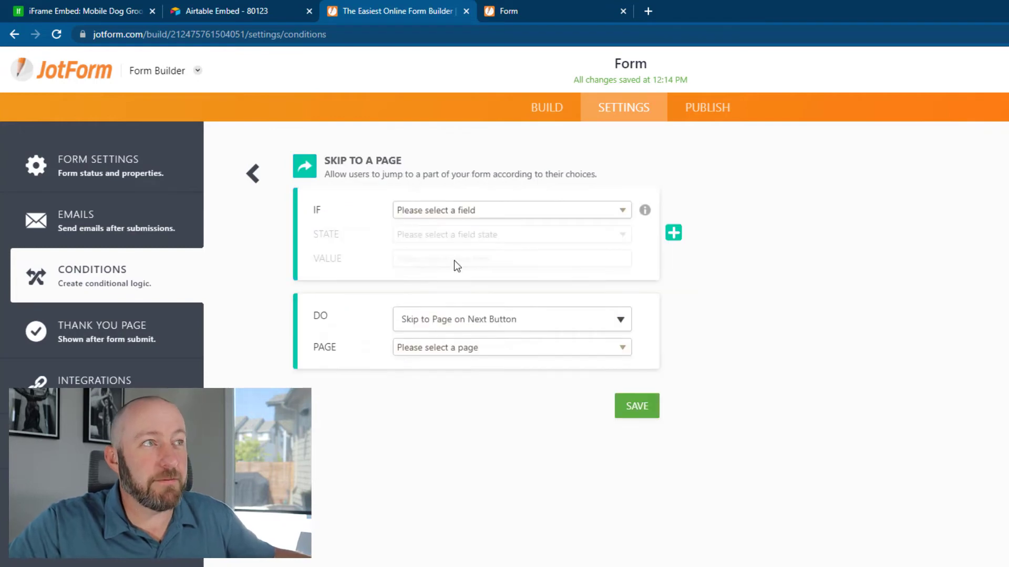
click(466, 213)
click(437, 278)
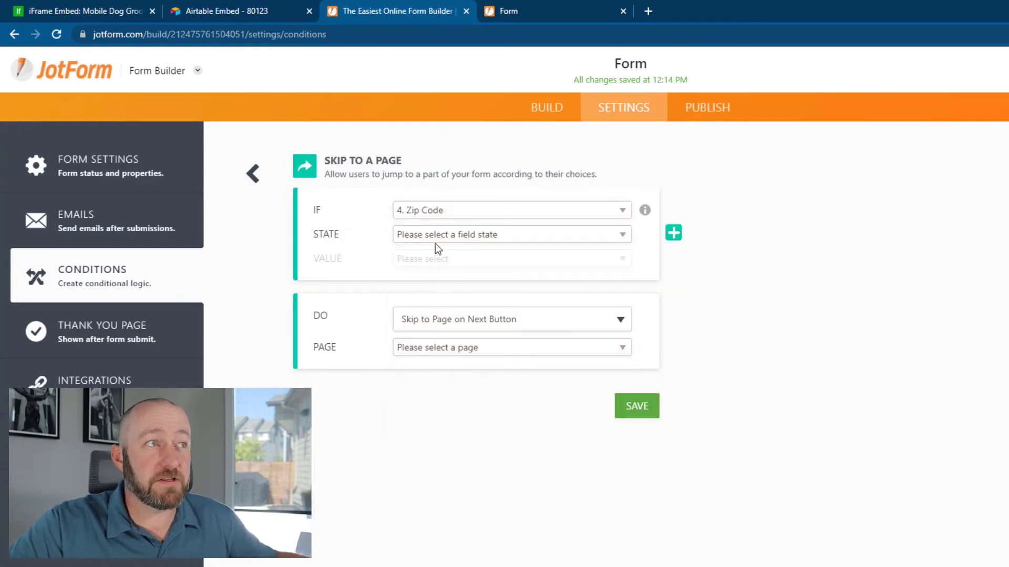
click(437, 237)
click(425, 264)
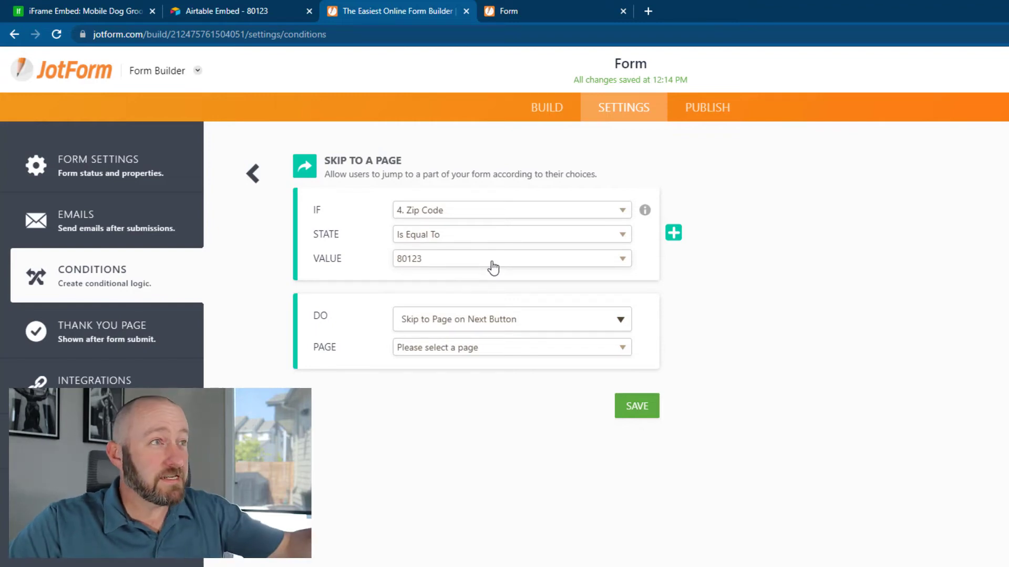
click(478, 323)
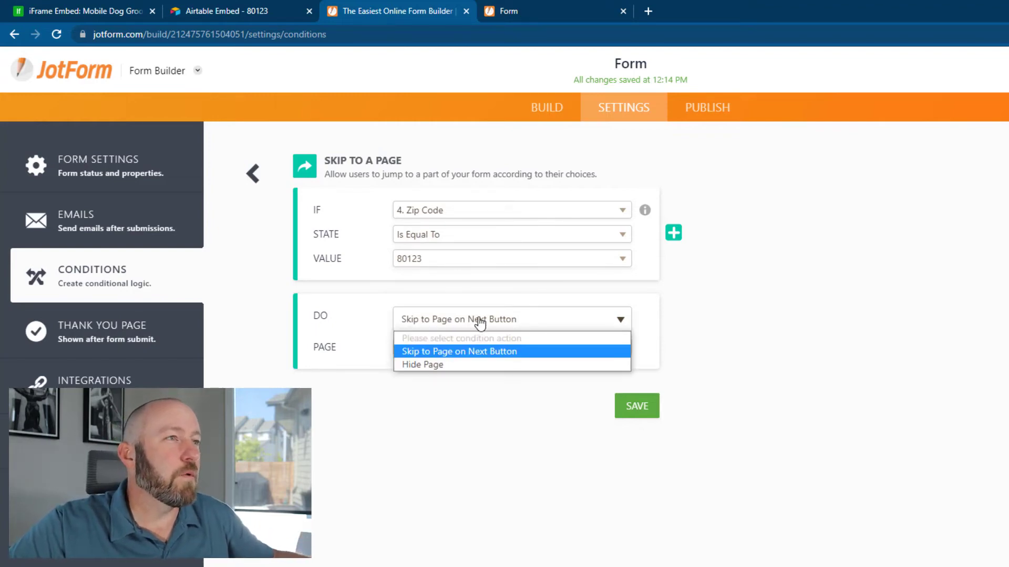
click(460, 352)
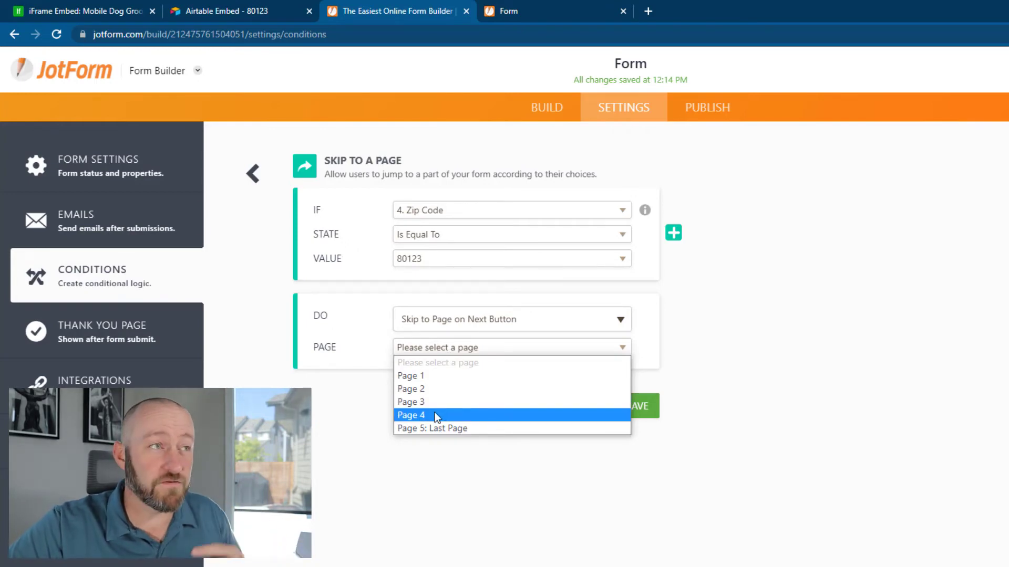
click(435, 412)
click(637, 406)
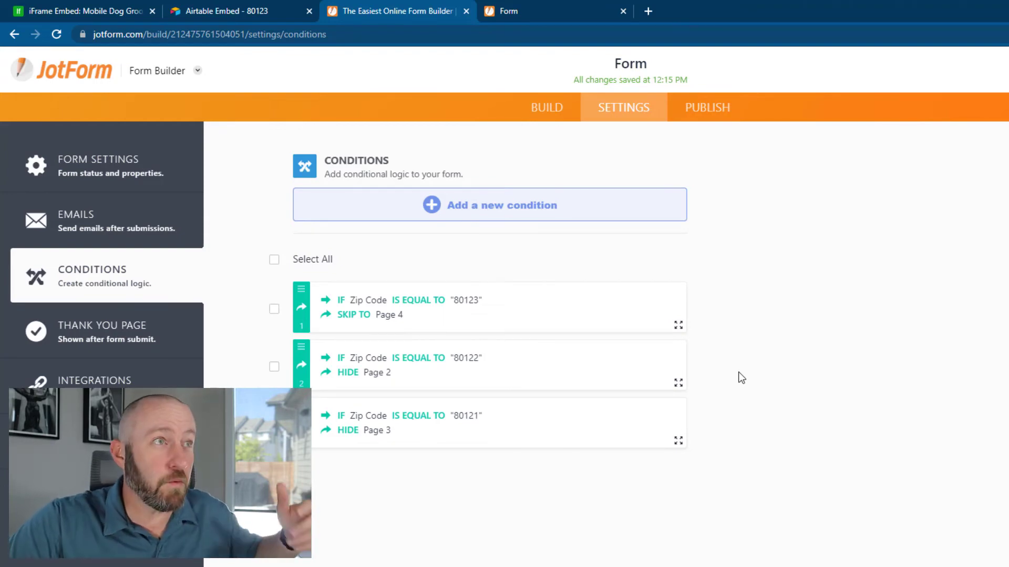
Open the published form in a new tab from the Publish options.
click(711, 112)
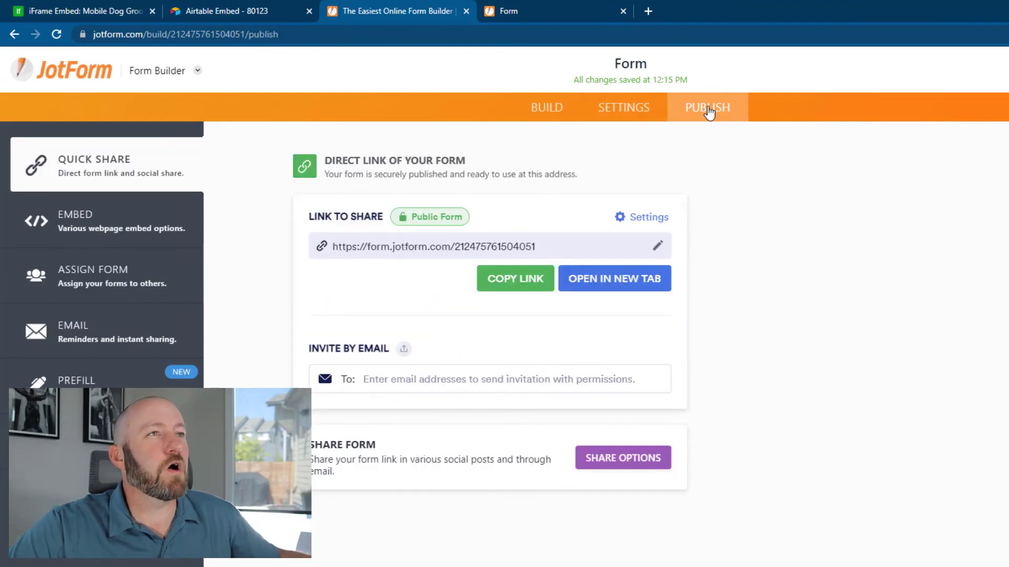
click(638, 282)
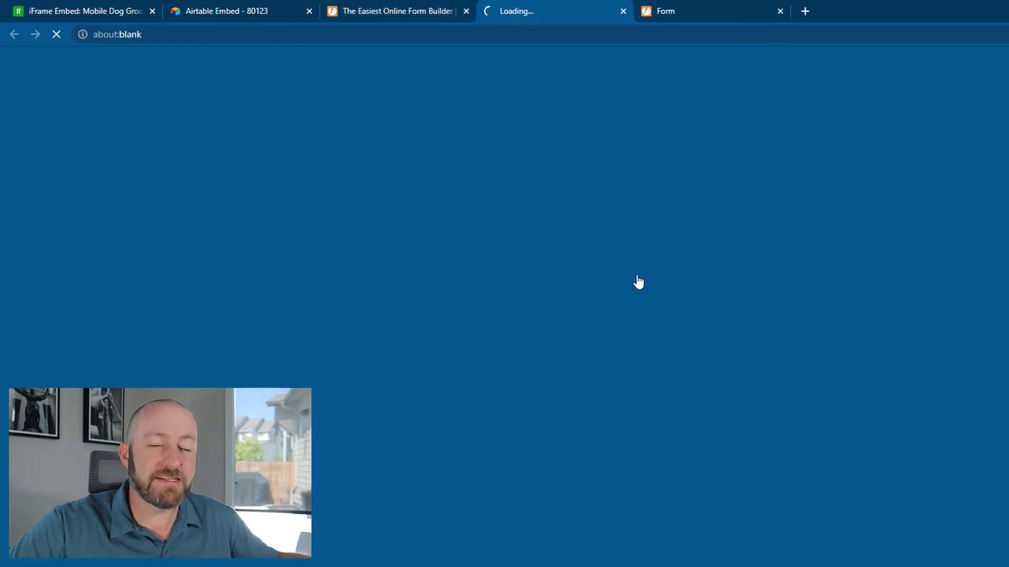
click(509, 240)
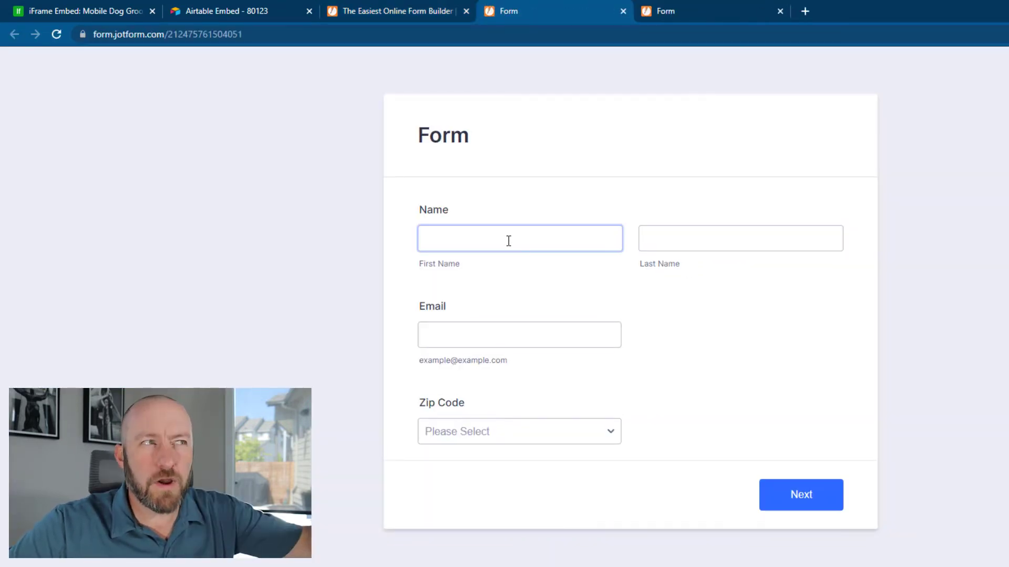
Submit zip code 80123 and highlight the two groomers on the 80123 page.
click(493, 435)
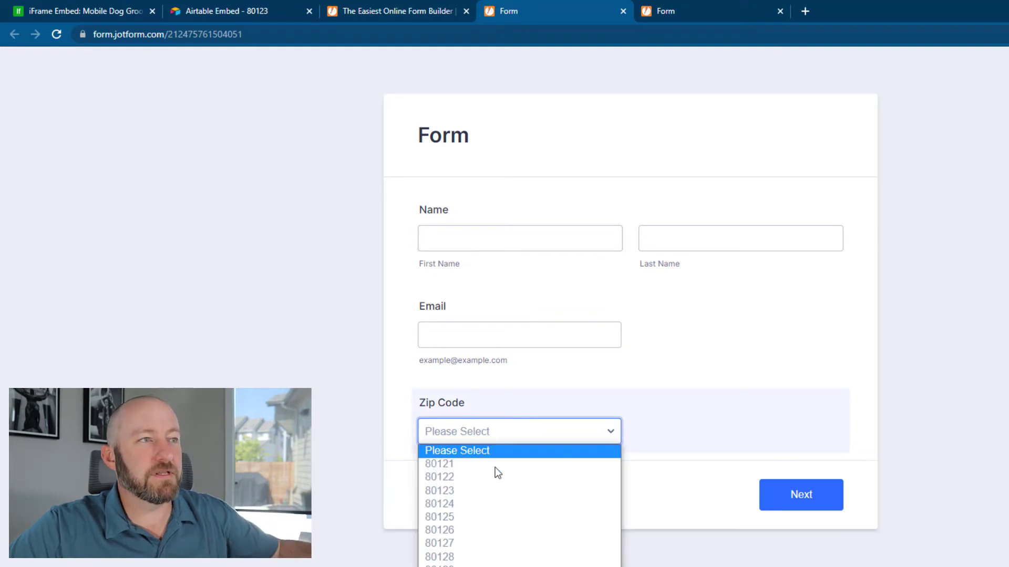
click(486, 497)
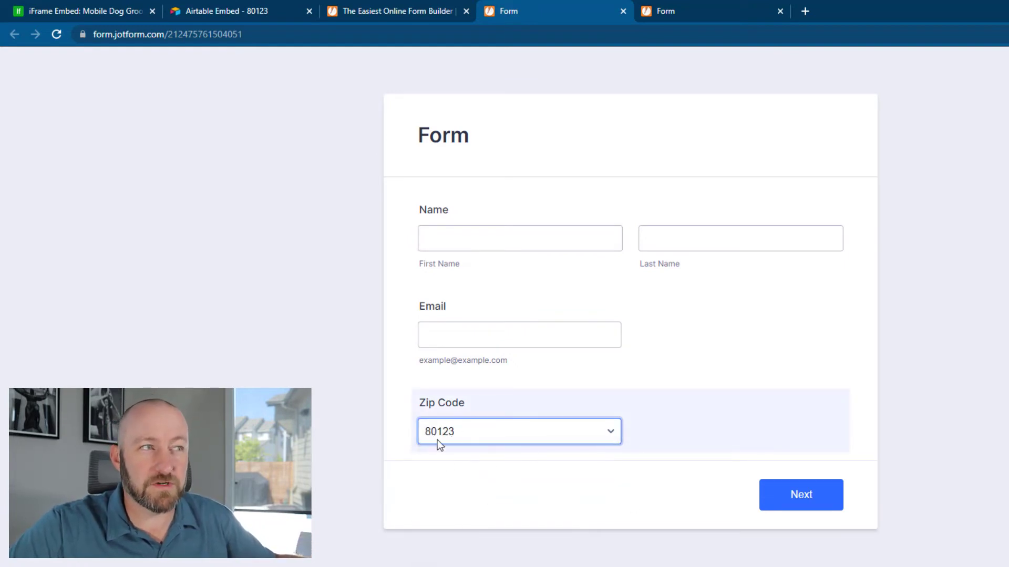
click(819, 488)
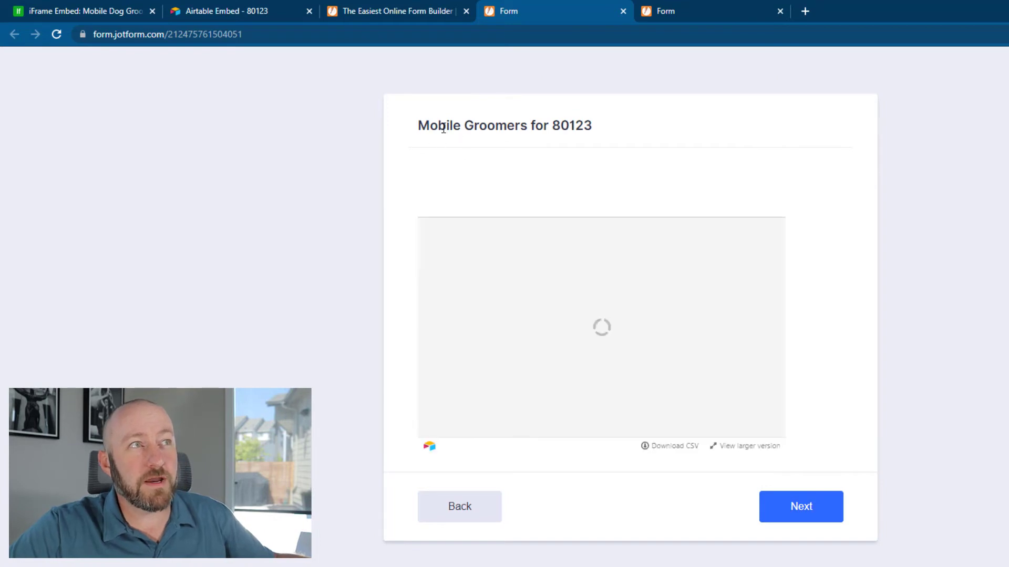
drag(423, 131, 599, 133)
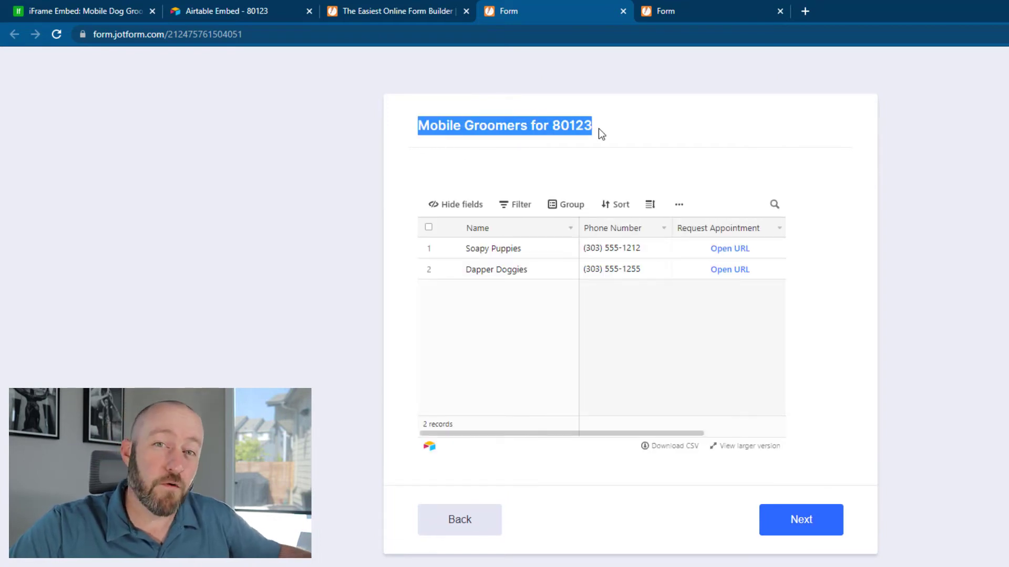
mouse_move(495, 249)
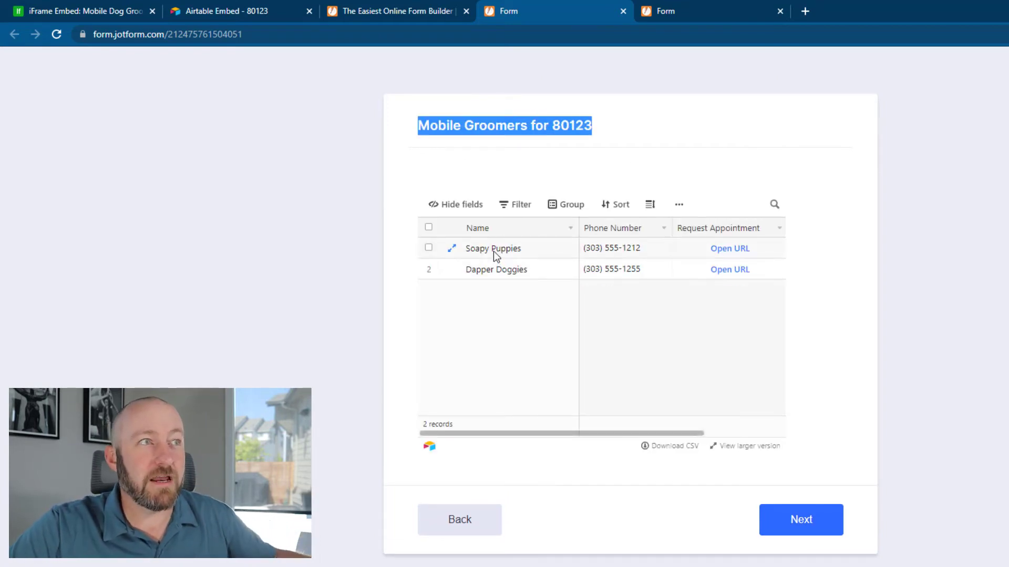
drag(494, 252, 505, 270)
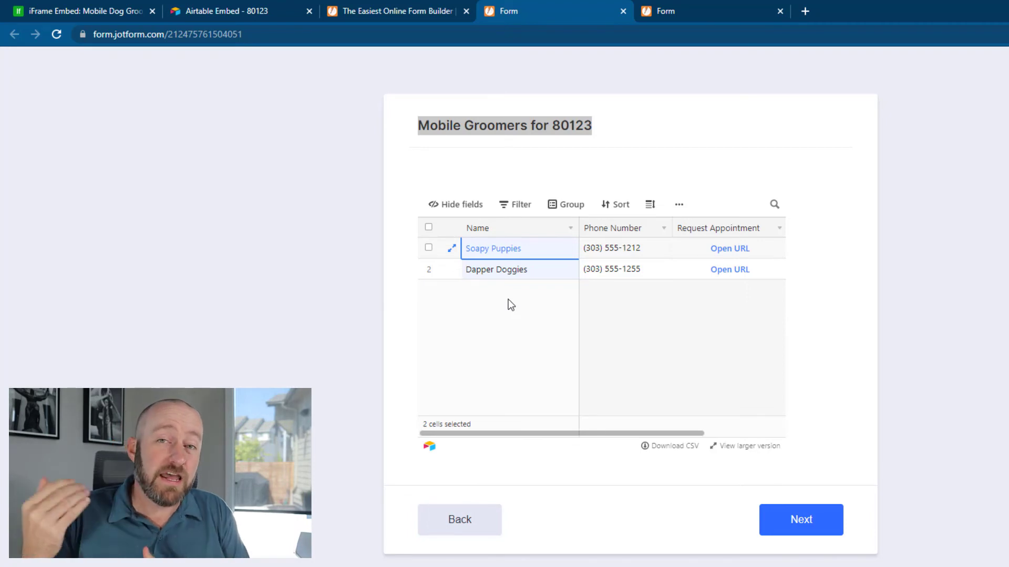
In All Records, add 80123 to row 4 Scrub a Dub Dog's Zip Codes.
key(ctrl+1)
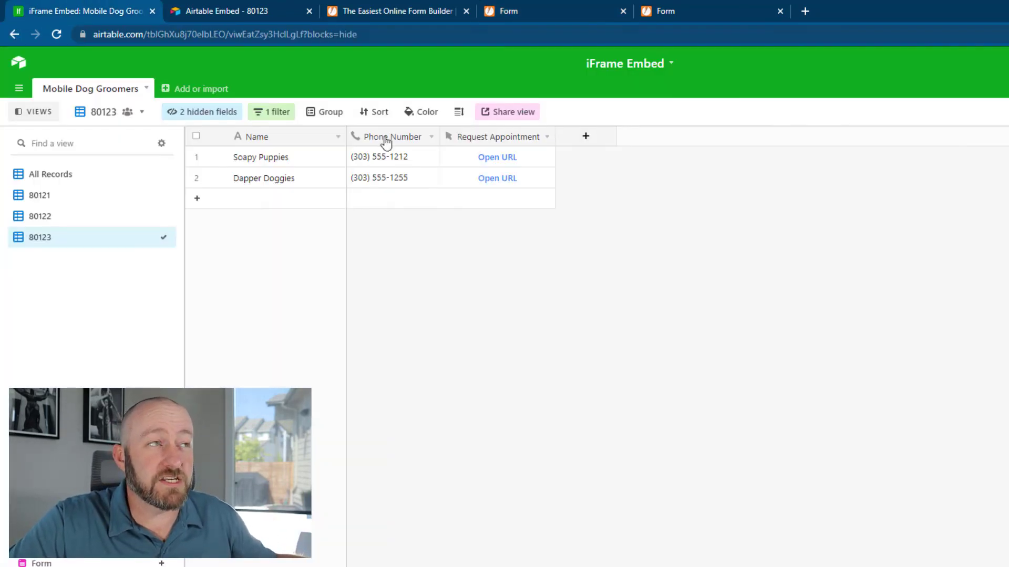
click(85, 175)
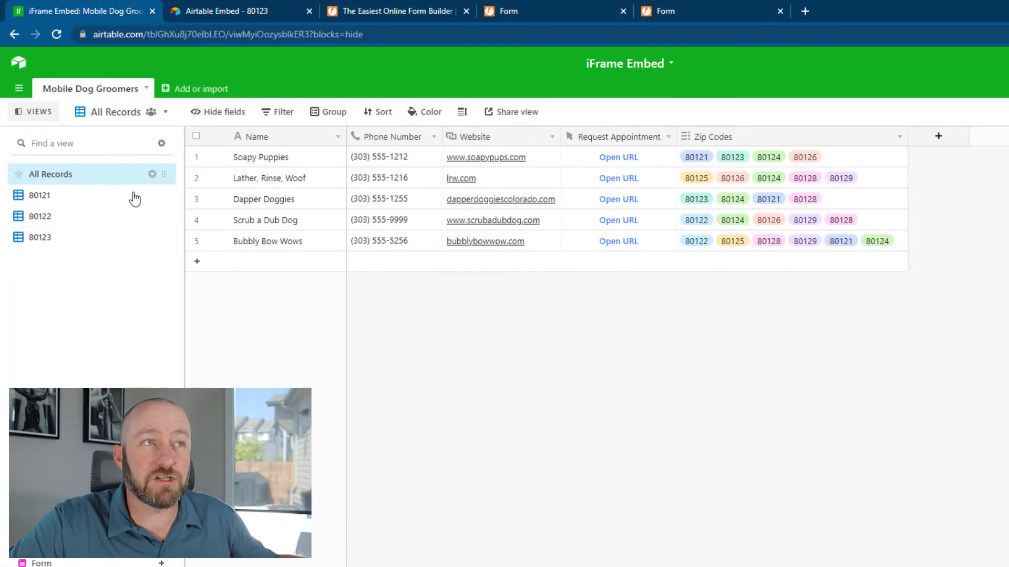
click(259, 227)
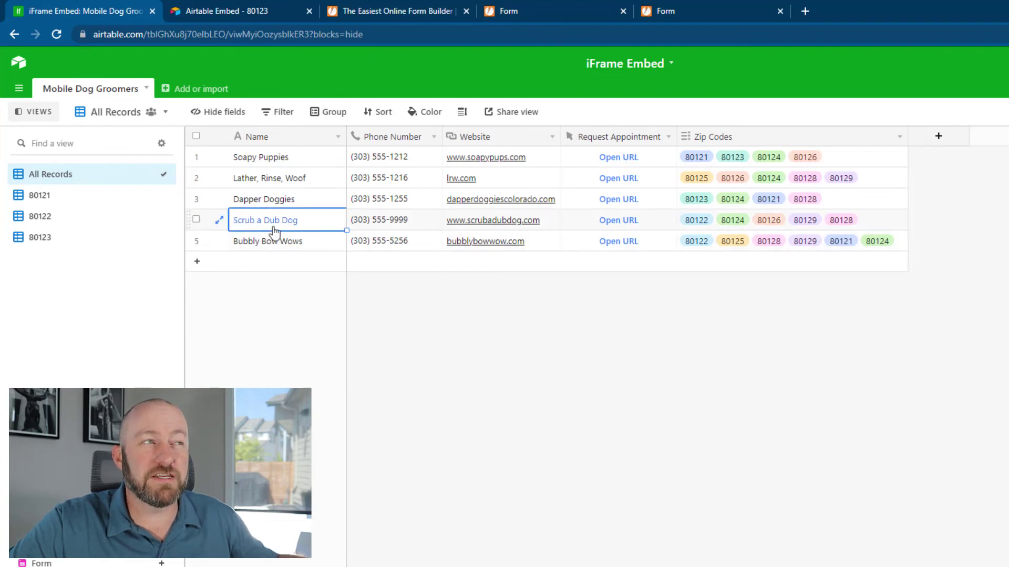
click(852, 223)
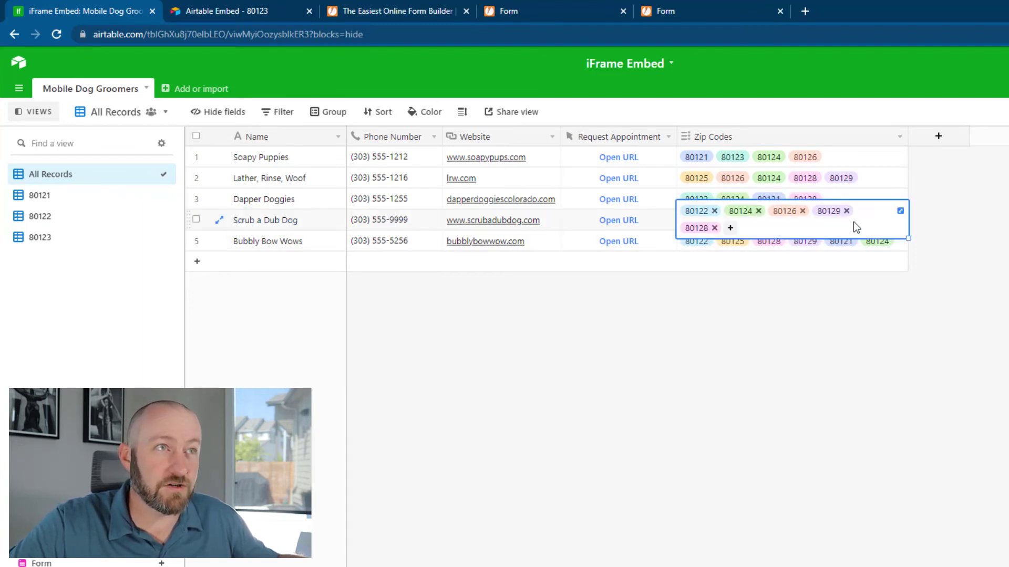
click(730, 230)
click(712, 293)
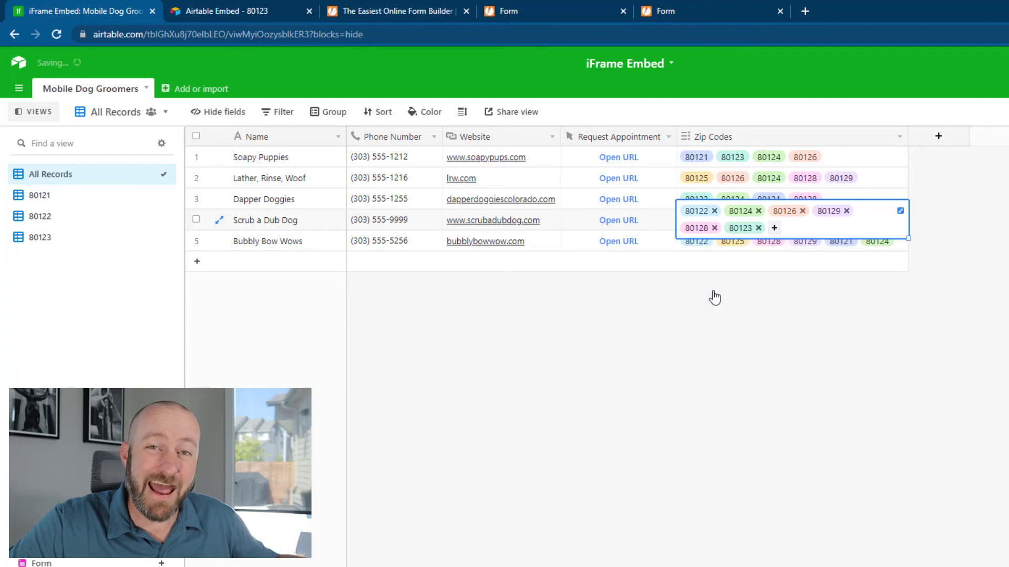
click(750, 275)
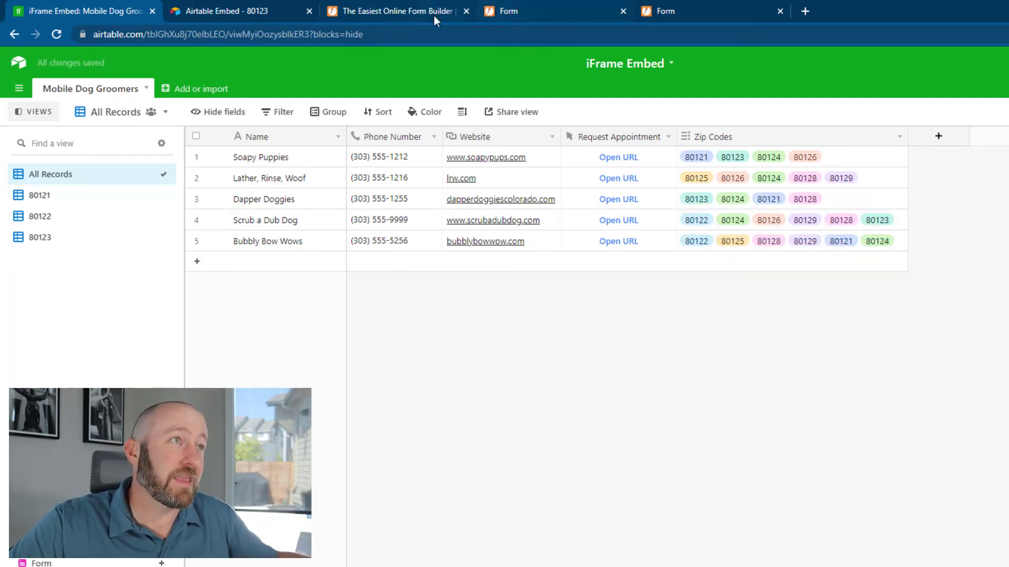
Reload the live form, submit zip 80123, check three groomers, and continue to Thank you.
click(522, 15)
click(57, 36)
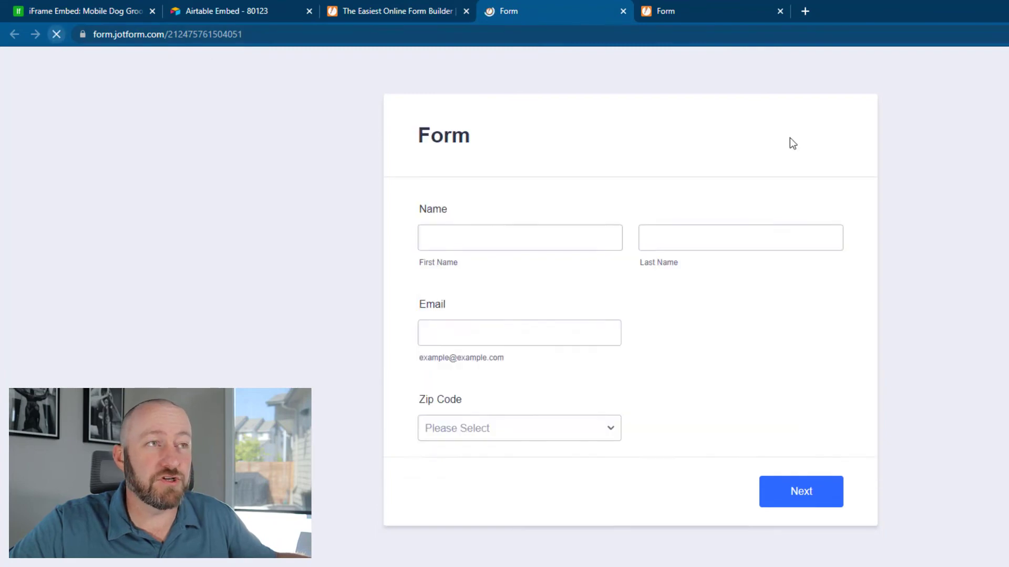
click(508, 433)
click(467, 490)
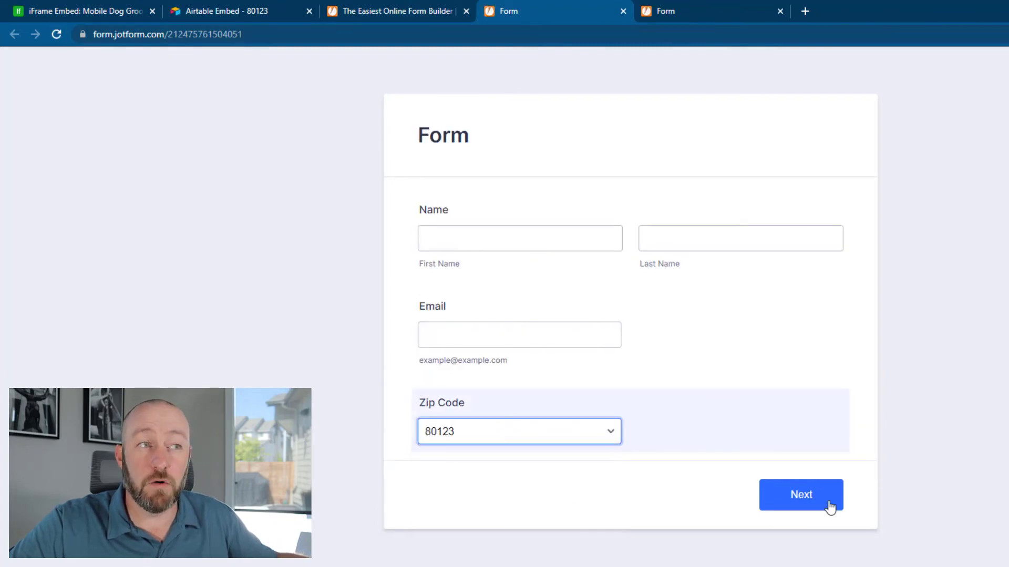
click(811, 504)
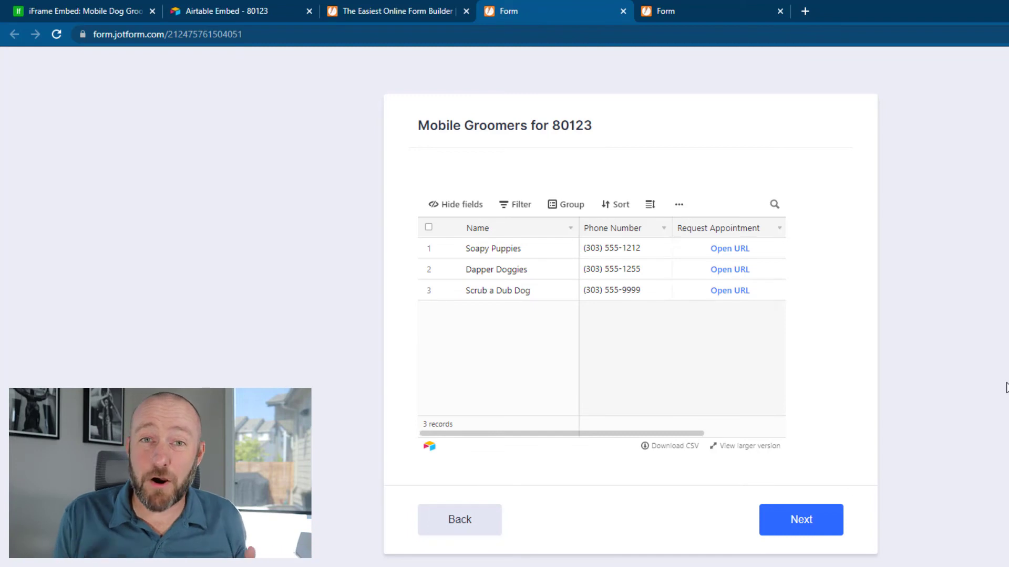
click(800, 523)
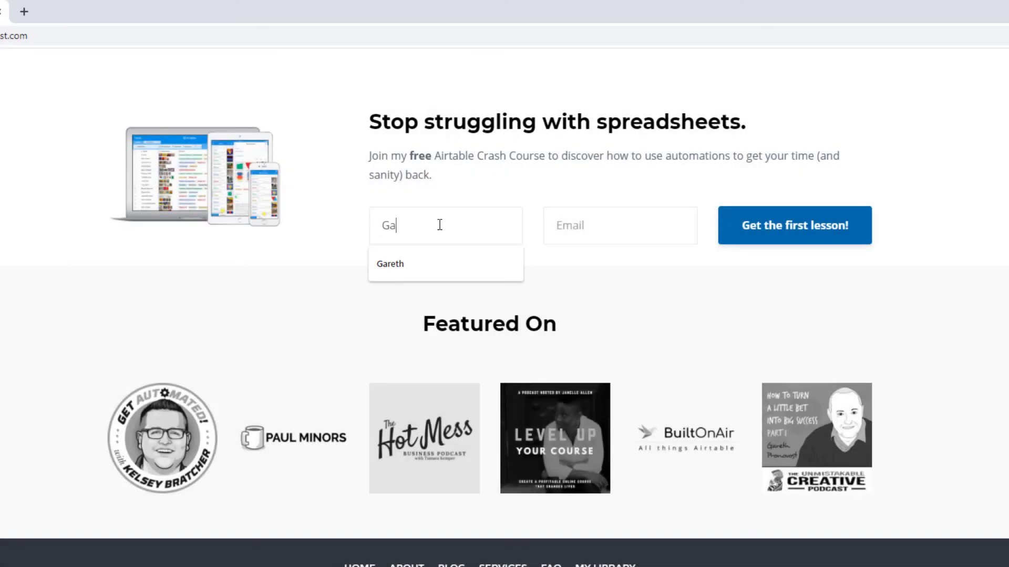
text(reth)
Fill the crash-course signup email from the suggestion and open the Airtable Consultants Services page.
key(Tab)
text(gare)
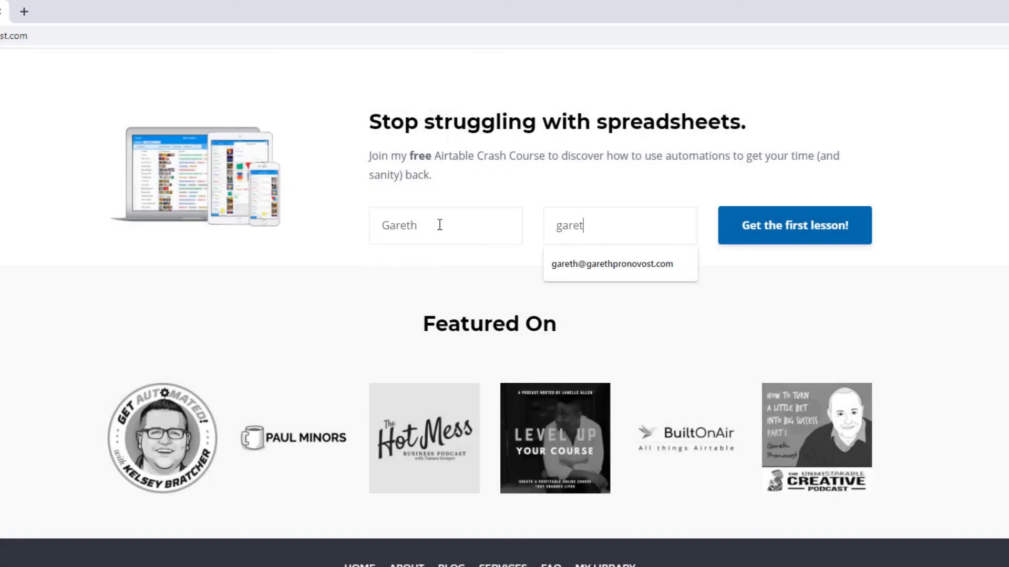
key(Down)
key(Return)
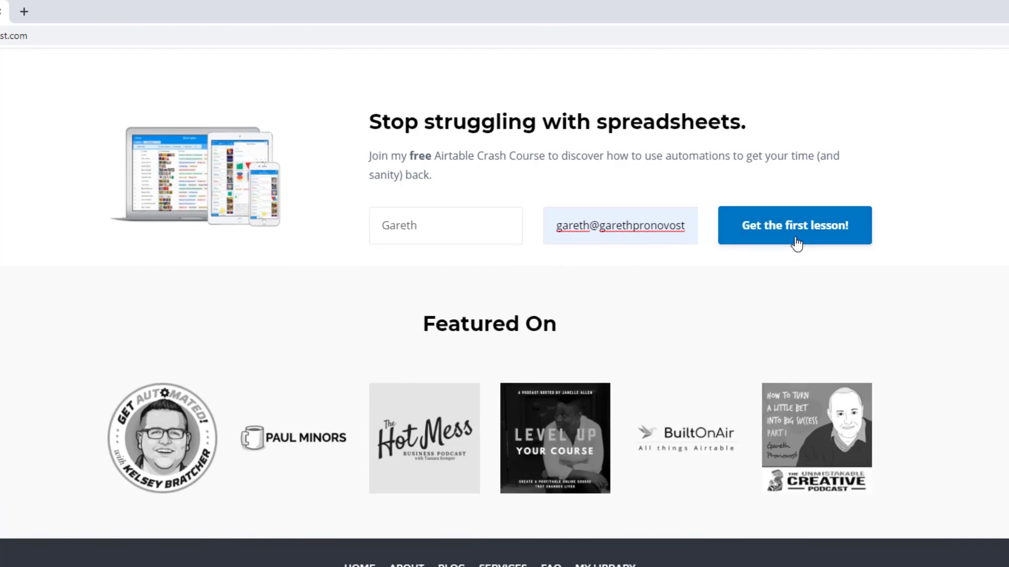
scroll(795, 243, up, 5)
scroll(794, 242, up, 5)
scroll(794, 243, up, 5)
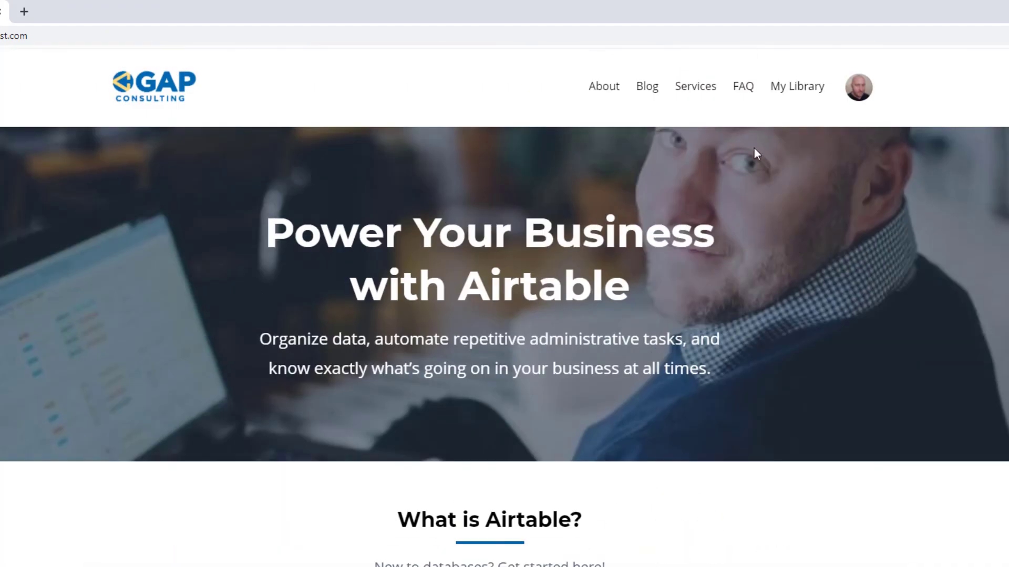
click(697, 89)
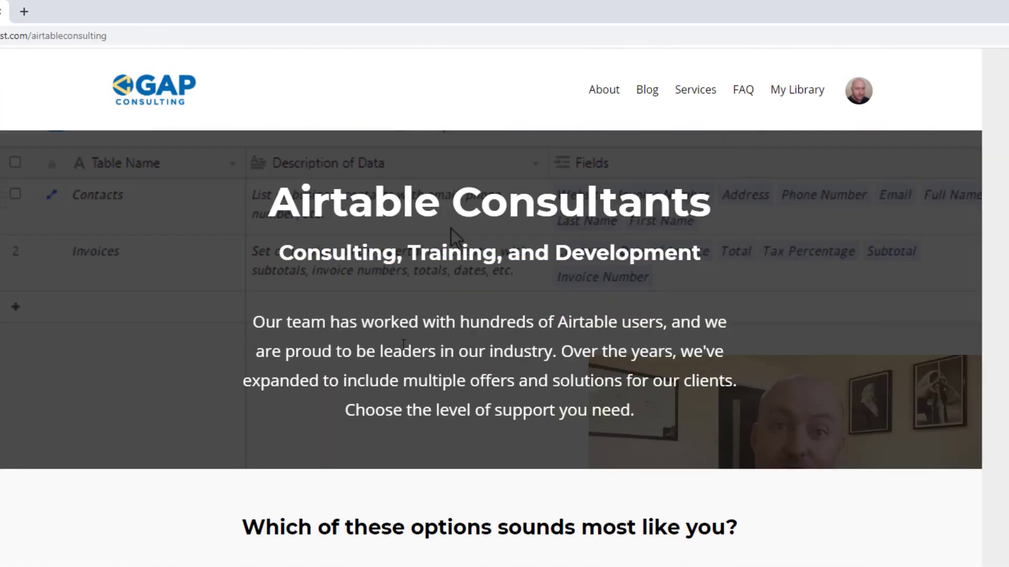
scroll(373, 350, down, 3)
scroll(373, 351, down, 4)
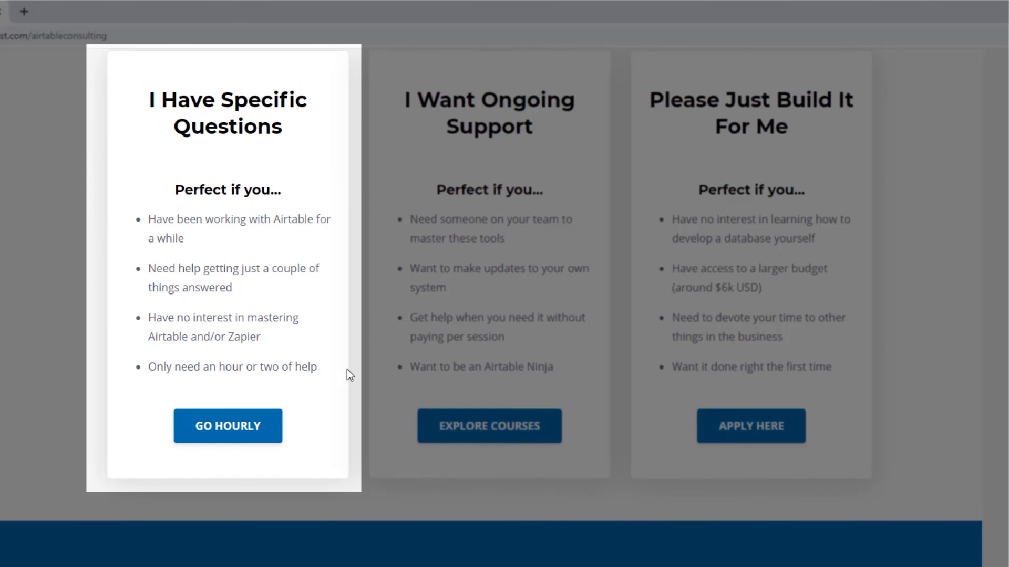